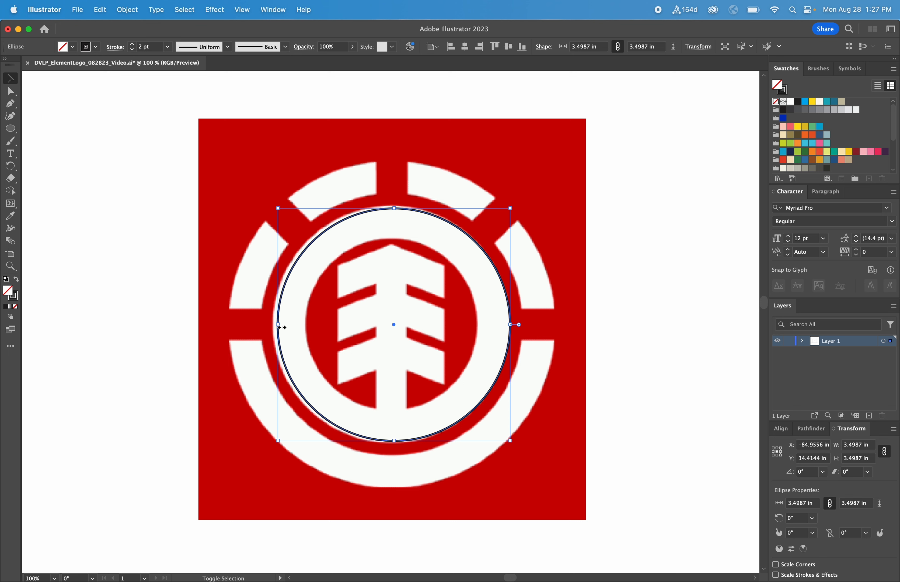
Fit the circle to the inner white ring's outer edge at about 3.56 in, and fit a 2.55 in copy to its inner edge
{"action": "left_click_drag", "start_coordinate": [279, 325], "coordinate": [273, 324]}
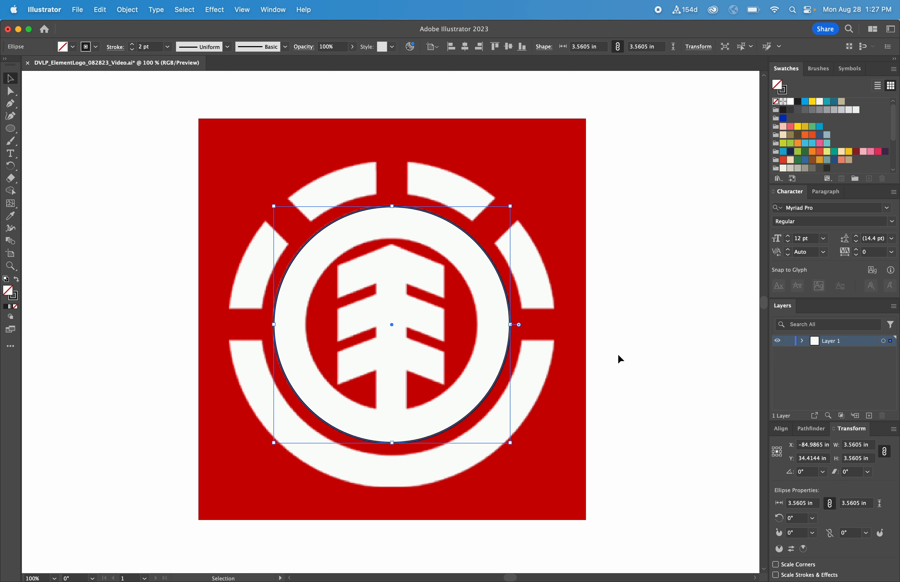
{"action": "mouse_move", "coordinate": [366, 227]}
{"action": "left_mouse_down"}
{"action": "mouse_move", "coordinate": [368, 213]}
{"action": "mouse_move", "coordinate": [368, 240]}
{"action": "left_mouse_up"}
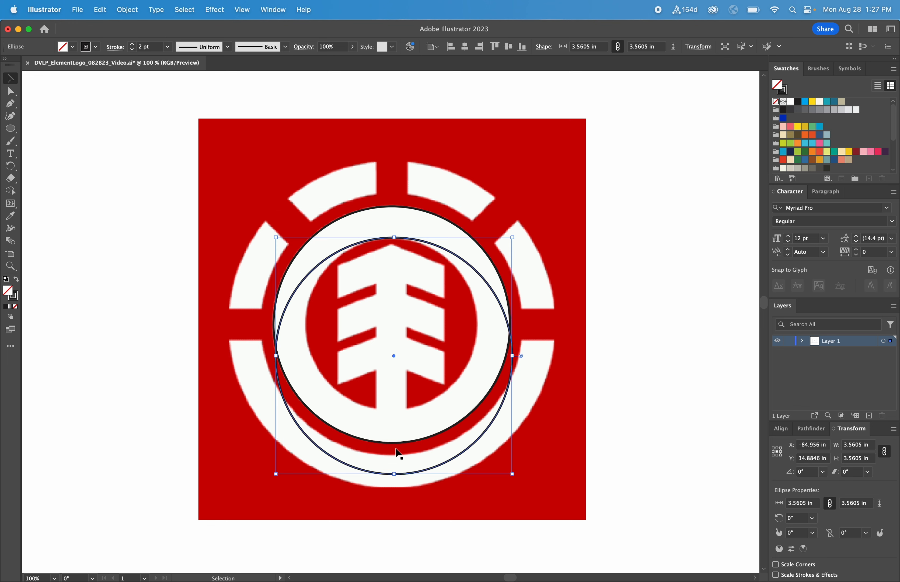
{"action": "left_click_drag", "start_coordinate": [394, 473], "coordinate": [394, 409]}
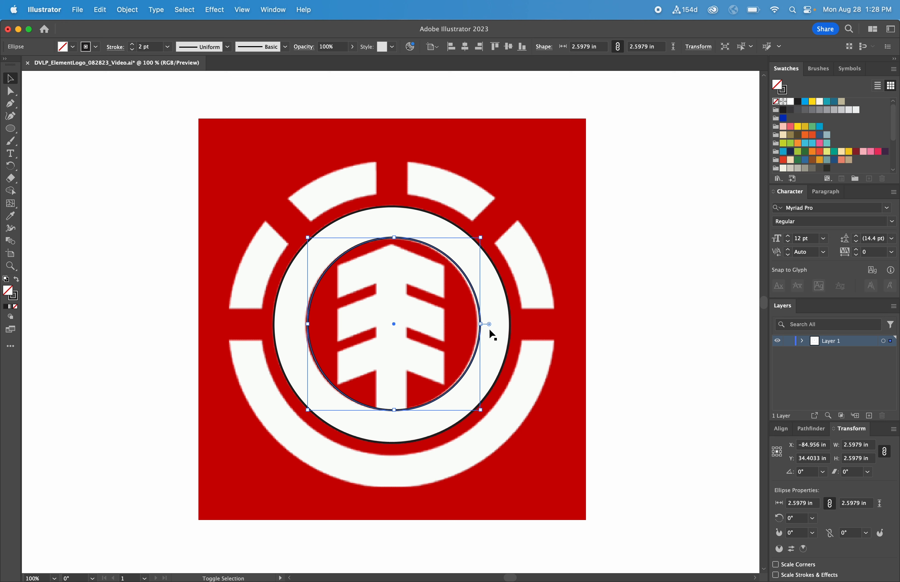
{"action": "left_click_drag", "start_coordinate": [480, 324], "coordinate": [477, 325]}
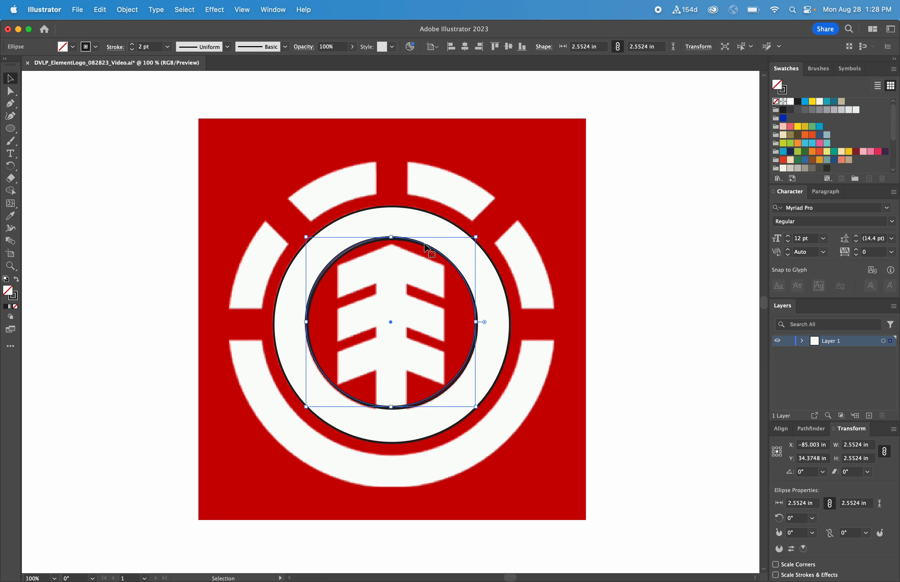
Add a copy of the circle and resize it to about 3.89 in along the segmented outer ring's inner edge
{"action": "left_click_drag", "start_coordinate": [425, 248], "coordinate": [393, 217]}
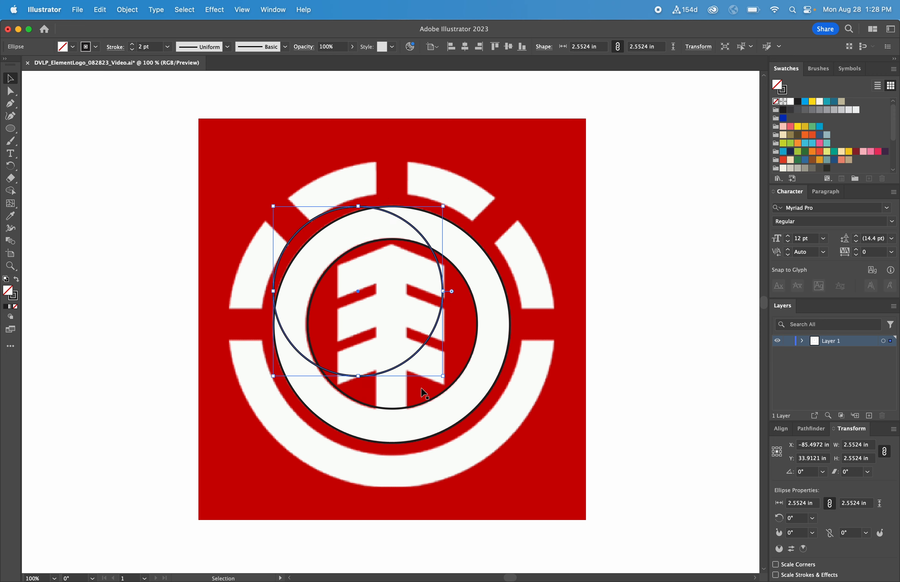
{"action": "left_click_drag", "start_coordinate": [443, 376], "coordinate": [529, 453]}
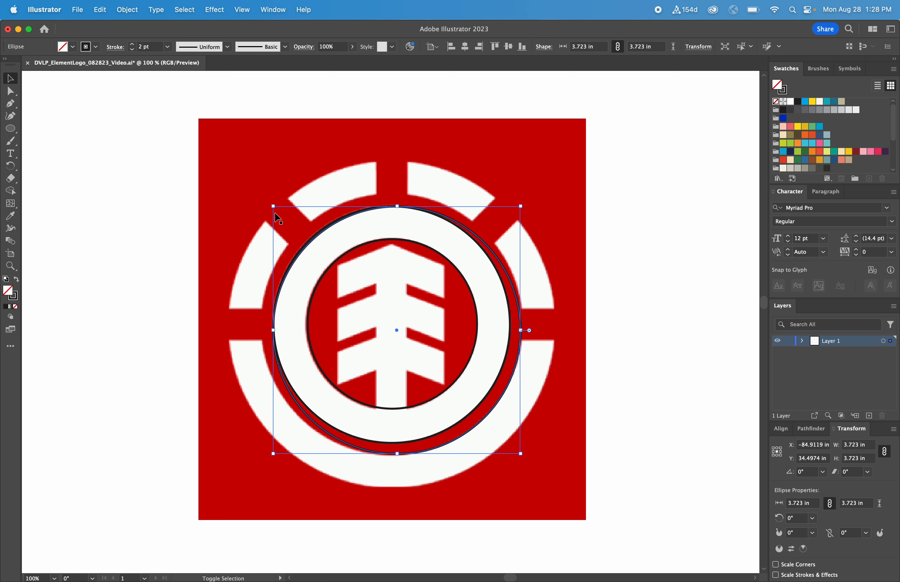
{"action": "left_click_drag", "start_coordinate": [274, 205], "coordinate": [262, 194]}
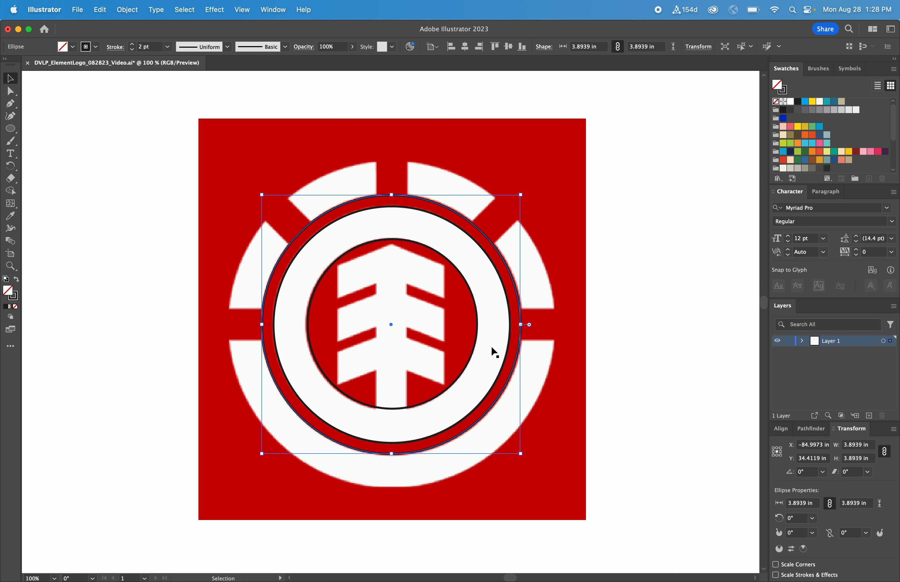
Add another circle copy and scale it to about 4.94 in to match the segmented ring's outer edge
{"action": "left_click_drag", "start_coordinate": [491, 345], "coordinate": [490, 343]}
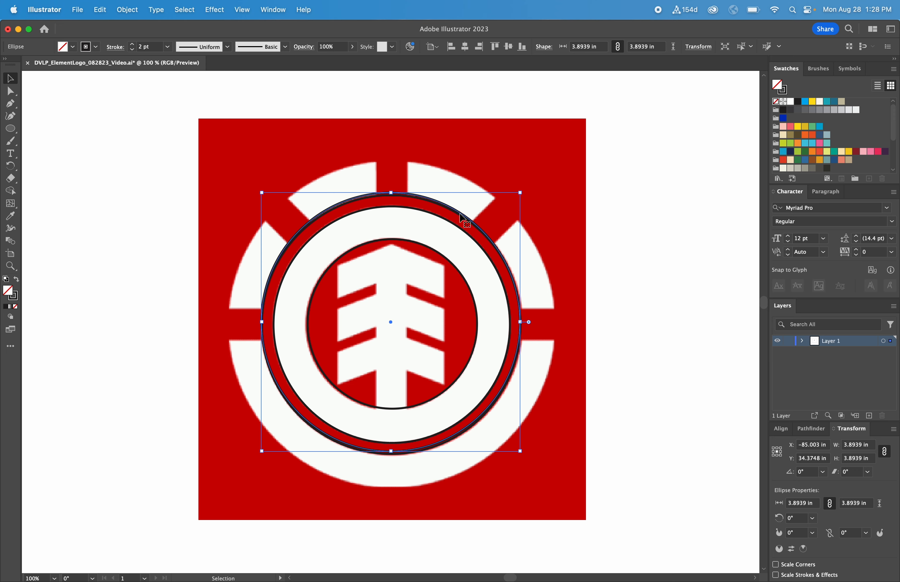
{"action": "left_click_drag", "start_coordinate": [462, 218], "coordinate": [440, 195]}
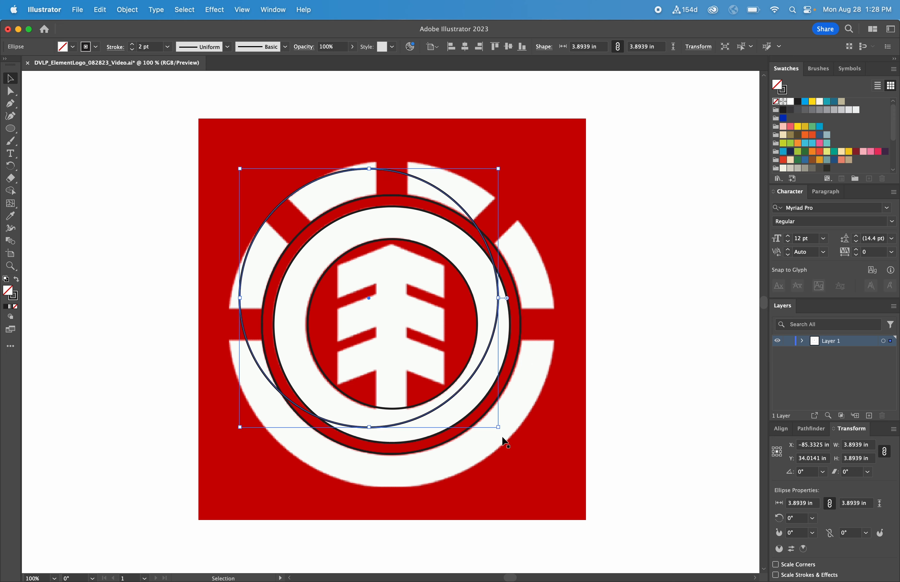
{"action": "left_click_drag", "start_coordinate": [498, 427], "coordinate": [555, 499]}
{"action": "left_click_drag", "start_coordinate": [241, 170], "coordinate": [229, 160]}
{"action": "left_click_drag", "start_coordinate": [392, 487], "coordinate": [393, 490]}
{"action": "left_click", "coordinate": [602, 398]}
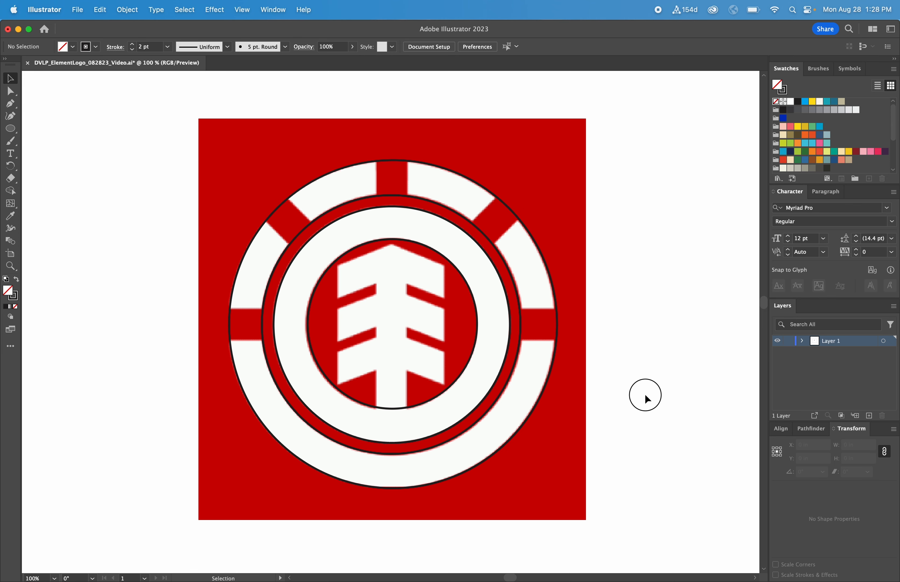
Align the centres of all four circles horizontally and vertically, excluding the logo image from the selection
{"action": "left_click_drag", "start_coordinate": [645, 393], "coordinate": [275, 169]}
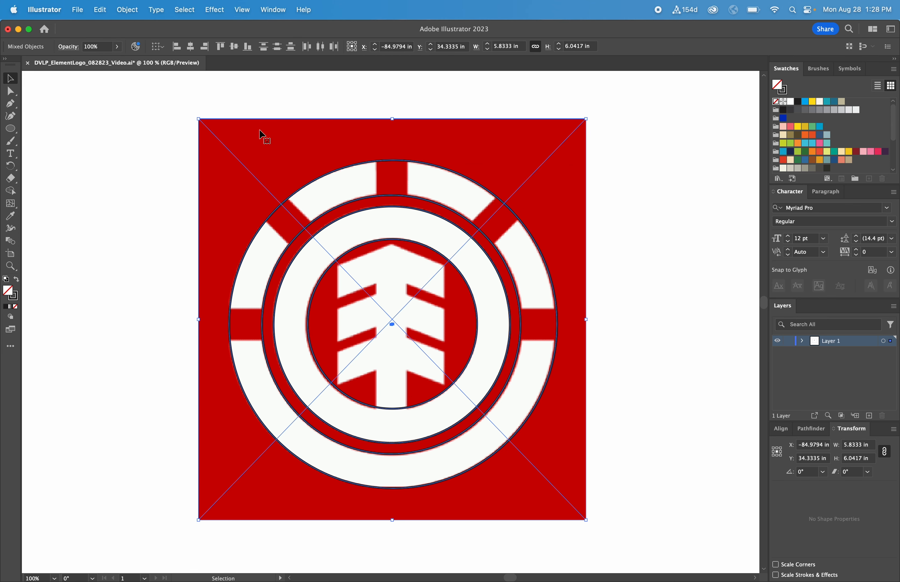
{"action": "left_click", "coordinate": [260, 140], "text": "shift"}
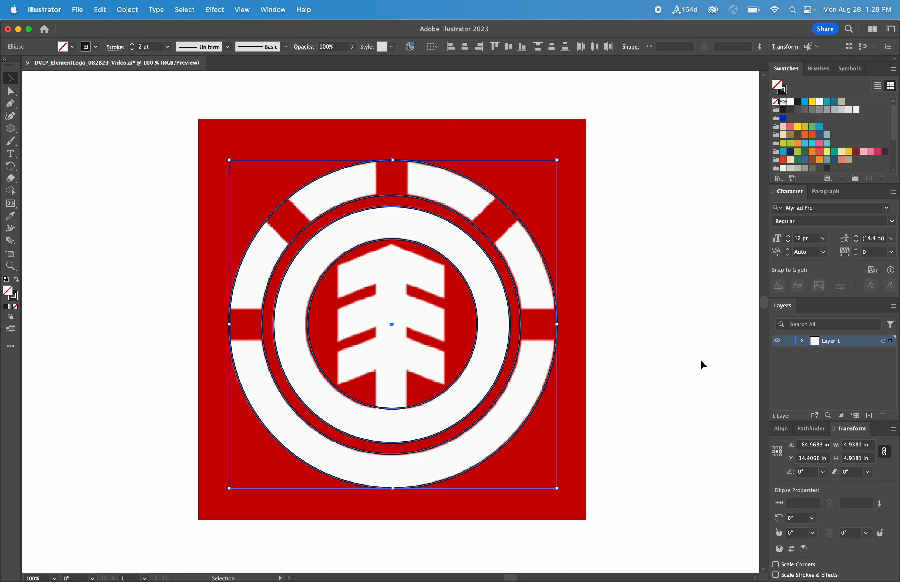
{"action": "left_click", "coordinate": [781, 428]}
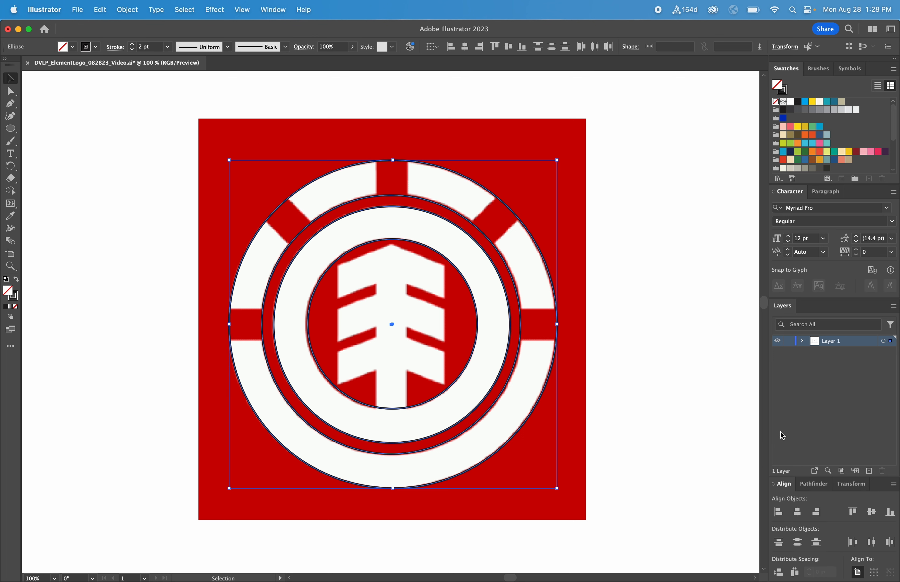
{"action": "left_click", "coordinate": [798, 513]}
{"action": "left_click", "coordinate": [872, 512]}
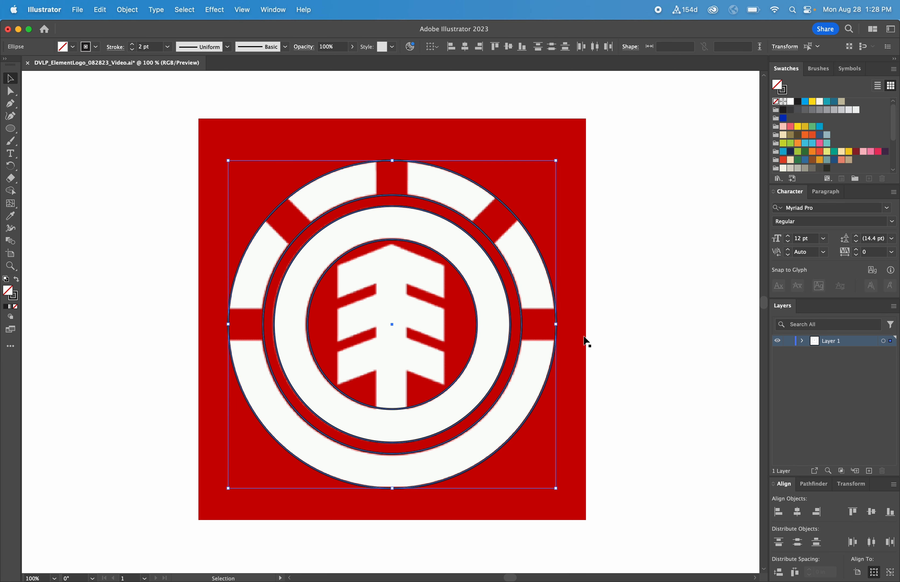
{"action": "left_click", "coordinate": [642, 365]}
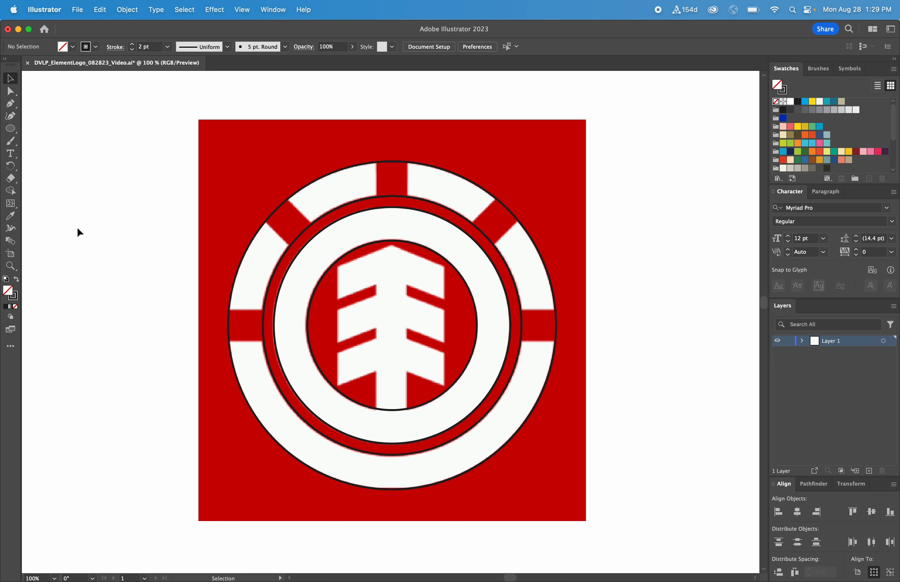
Draw a rectangle covering the top red gap of the outer ring and overlapping both of its edges
{"action": "left_click", "coordinate": [14, 129]}
{"action": "left_click_drag", "start_coordinate": [15, 129], "coordinate": [46, 127]}
{"action": "left_click_drag", "start_coordinate": [375, 153], "coordinate": [409, 177]}
{"action": "key", "text": "v"}
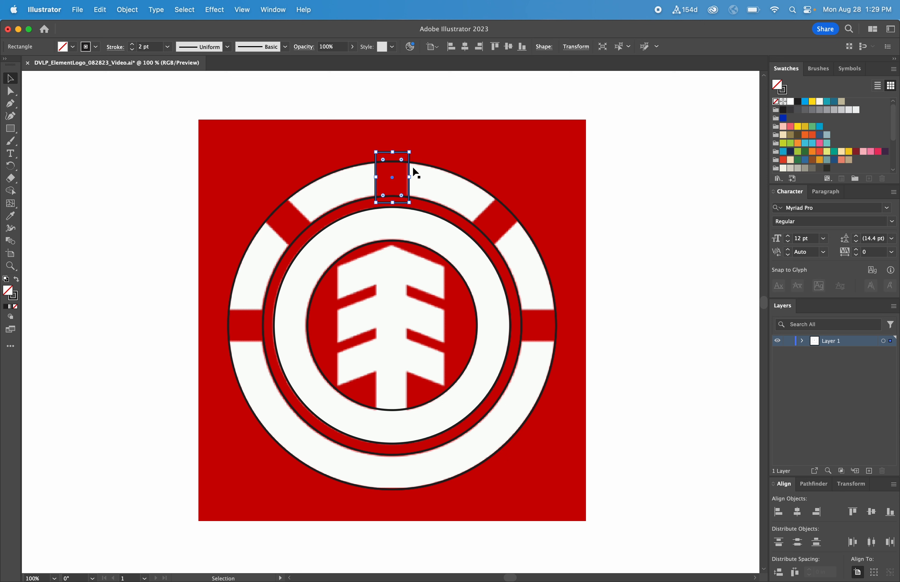
Place copies of the rectangle, turned 90°, over the ring's left and right gaps and align them vertically with each other
{"action": "key", "text": "super+c"}
{"action": "key", "text": "super+v"}
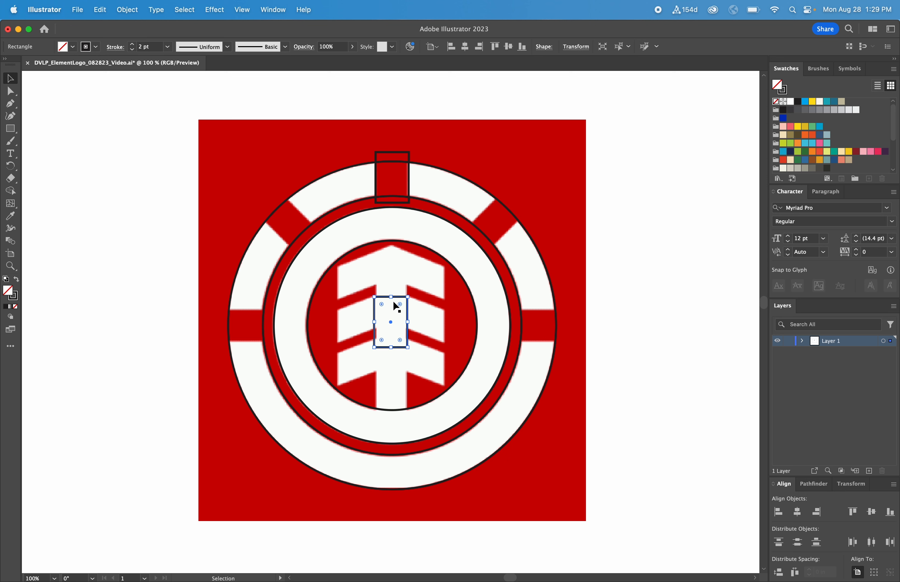
{"action": "left_click_drag", "start_coordinate": [396, 299], "coordinate": [257, 314]}
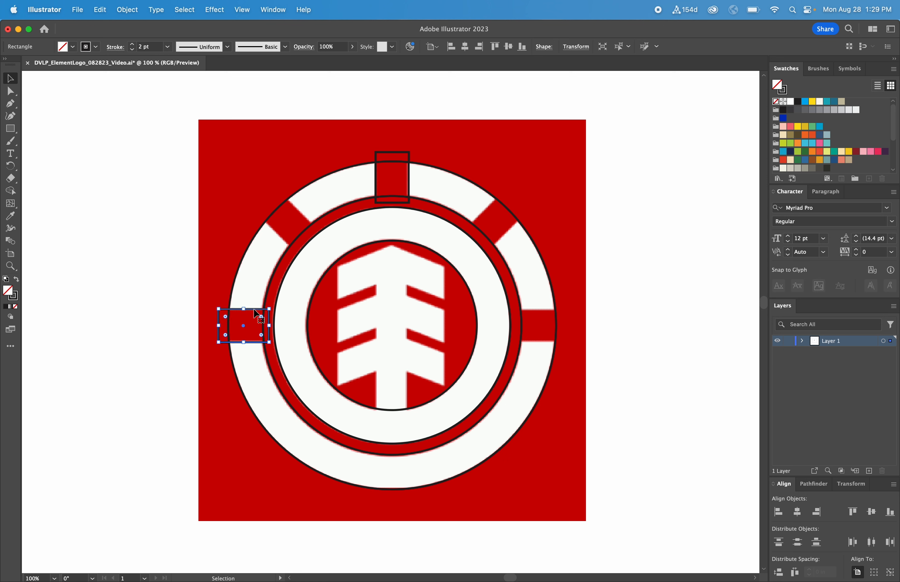
{"action": "key", "text": "super+v"}
{"action": "left_click_drag", "start_coordinate": [401, 310], "coordinate": [551, 312]}
{"action": "left_click", "coordinate": [260, 314], "text": "shift"}
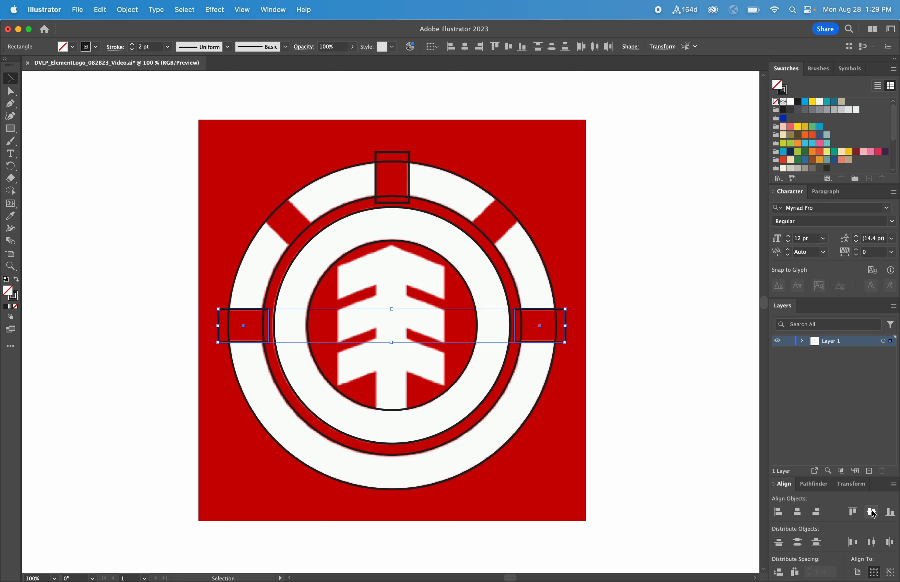
{"action": "left_click", "coordinate": [638, 367]}
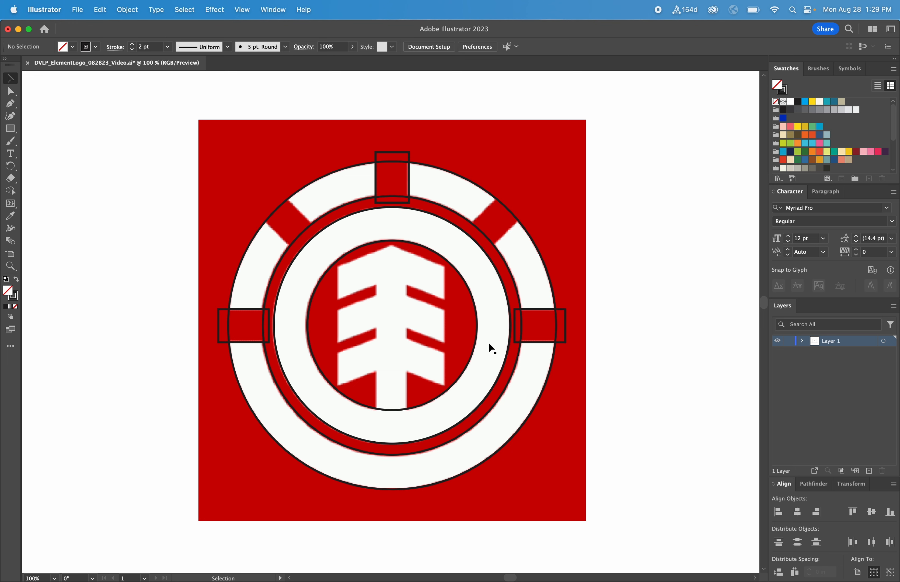
Duplicate the right gap's rectangle and rotate the copy diagonally to cover the ring's upper-right gap
{"action": "left_click", "coordinate": [562, 314]}
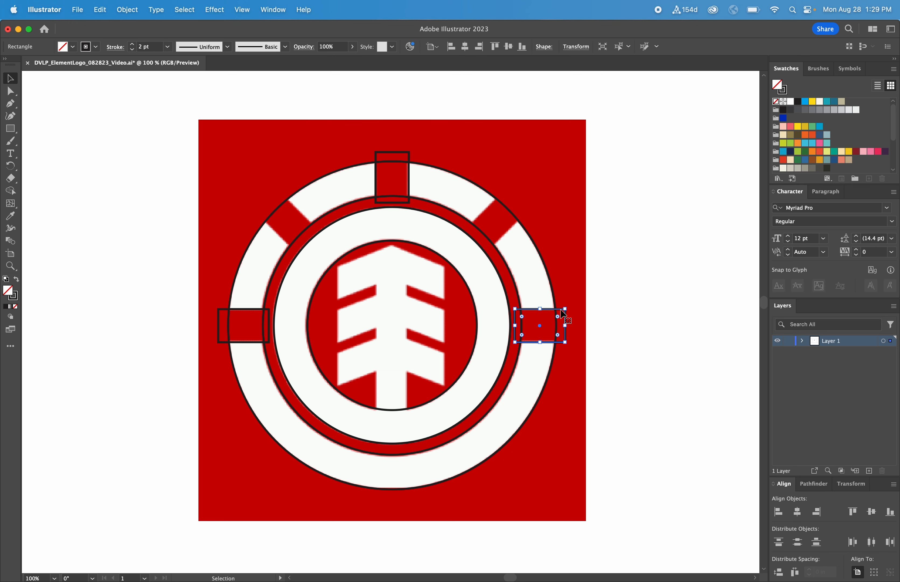
{"action": "left_click_drag", "start_coordinate": [563, 314], "coordinate": [534, 212]}
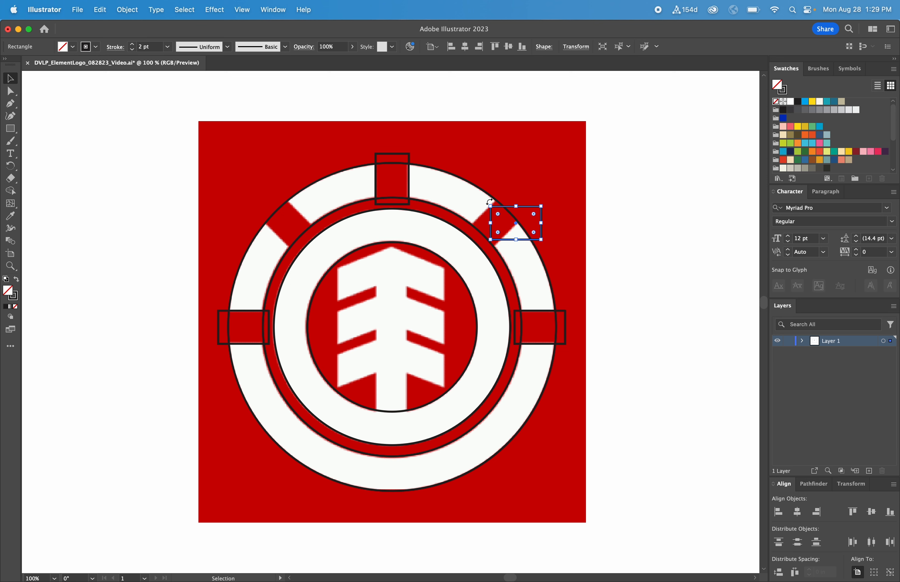
{"action": "left_click_drag", "start_coordinate": [489, 202], "coordinate": [511, 200]}
{"action": "key", "text": "super+z"}
{"action": "key", "text": "super+z"}
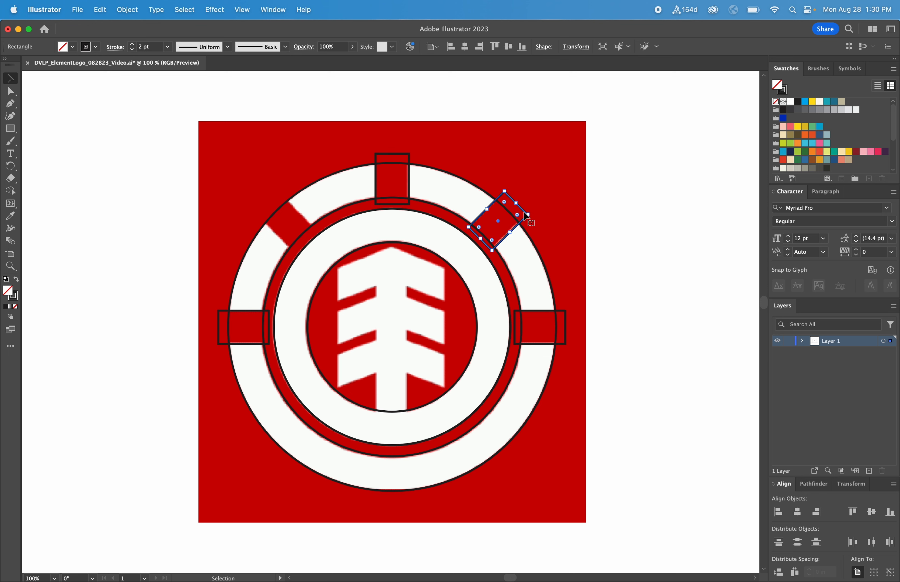
Paste another rectangle copy and angle it the opposite way over the ring's upper-left gap
{"action": "key", "text": "super+v"}
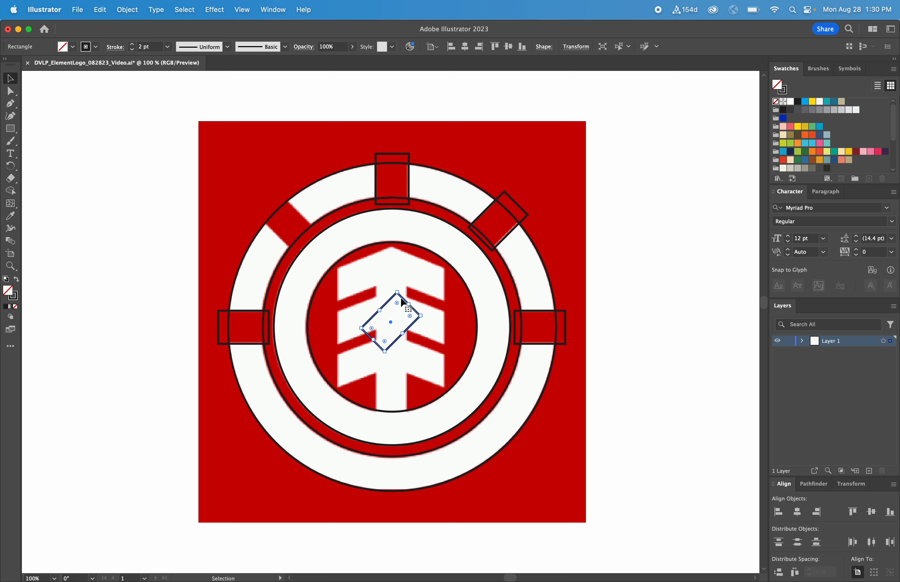
{"action": "left_click_drag", "start_coordinate": [400, 298], "coordinate": [305, 219]}
{"action": "left_click", "coordinate": [666, 317]}
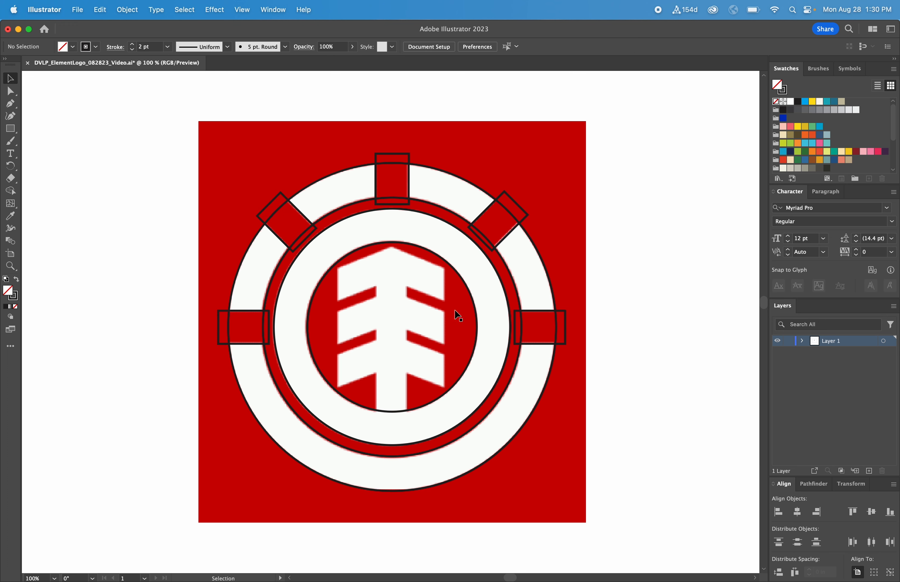
Paste a rectangle copy, straighten it horizontally and fit it to the right half of the tree's top branch
{"action": "key", "text": "super+equal"}
{"action": "key", "text": "super+equal"}
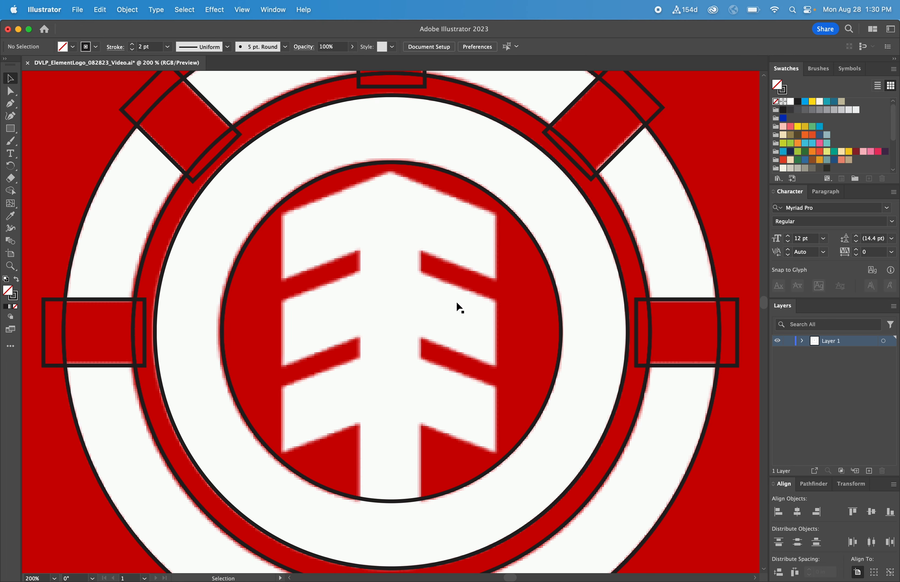
{"action": "key", "text": "super+v"}
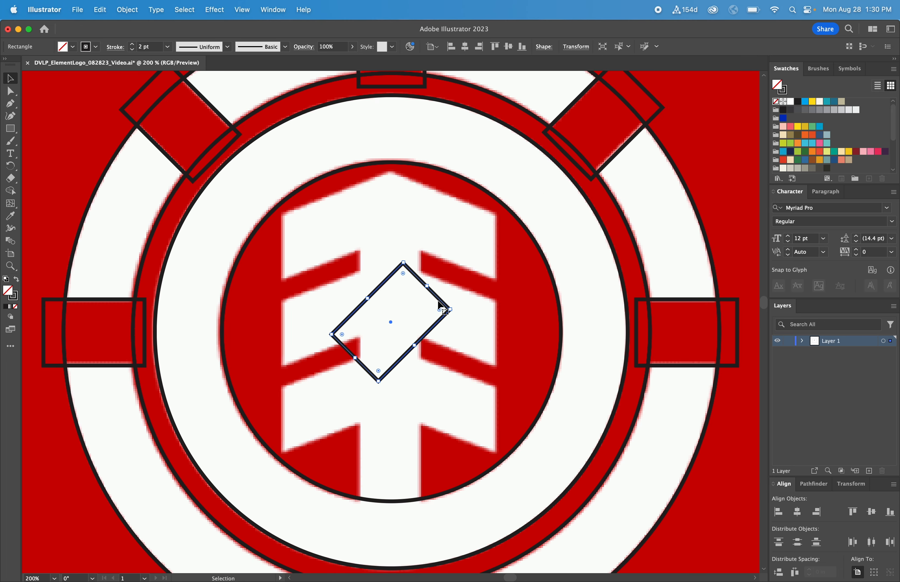
{"action": "left_click_drag", "start_coordinate": [405, 259], "coordinate": [475, 213]}
{"action": "left_click_drag", "start_coordinate": [444, 280], "coordinate": [445, 277]}
{"action": "scroll", "coordinate": [434, 261], "scroll_direction": "up", "scroll_amount": 1}
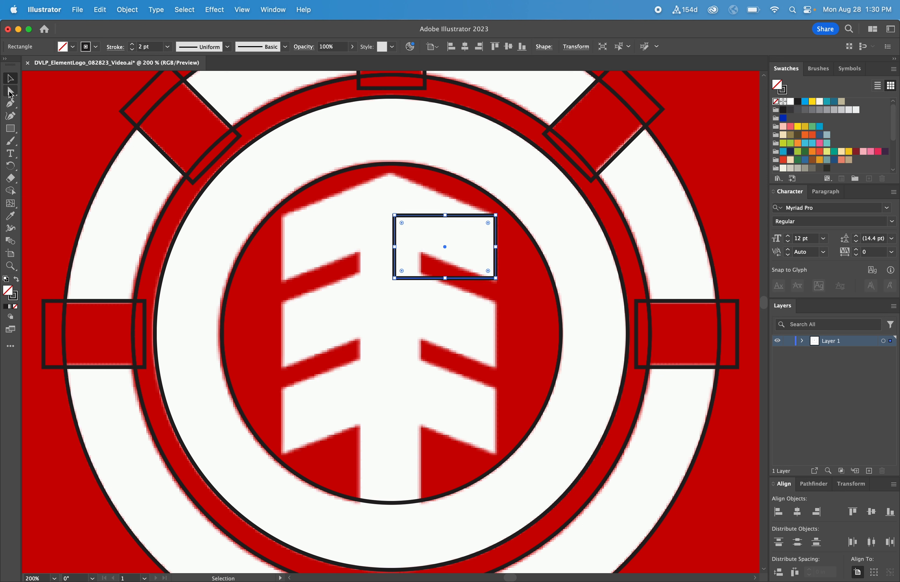
Raise the branch rectangle's two left anchor points together so its upper and lower edges follow the branch's slope
{"action": "left_click", "coordinate": [11, 93]}
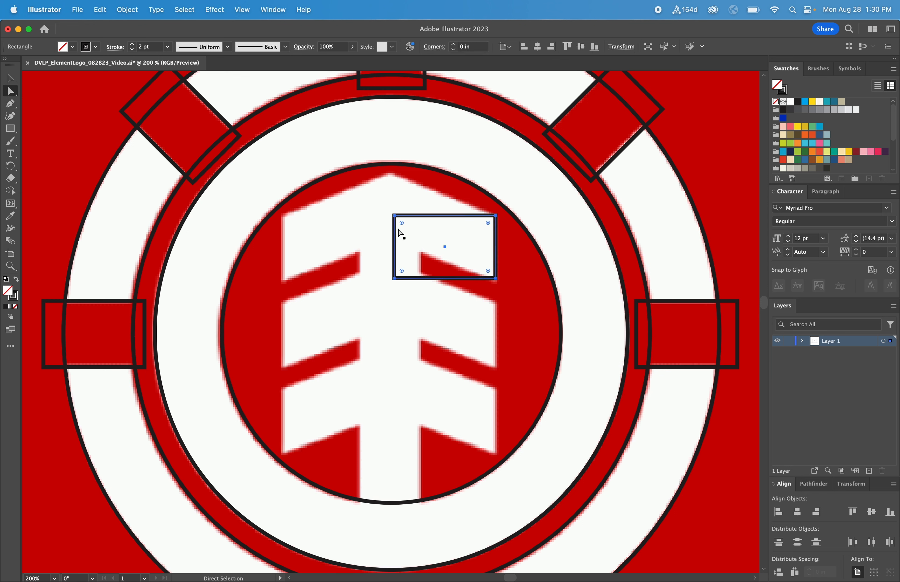
{"action": "left_click", "coordinate": [396, 218]}
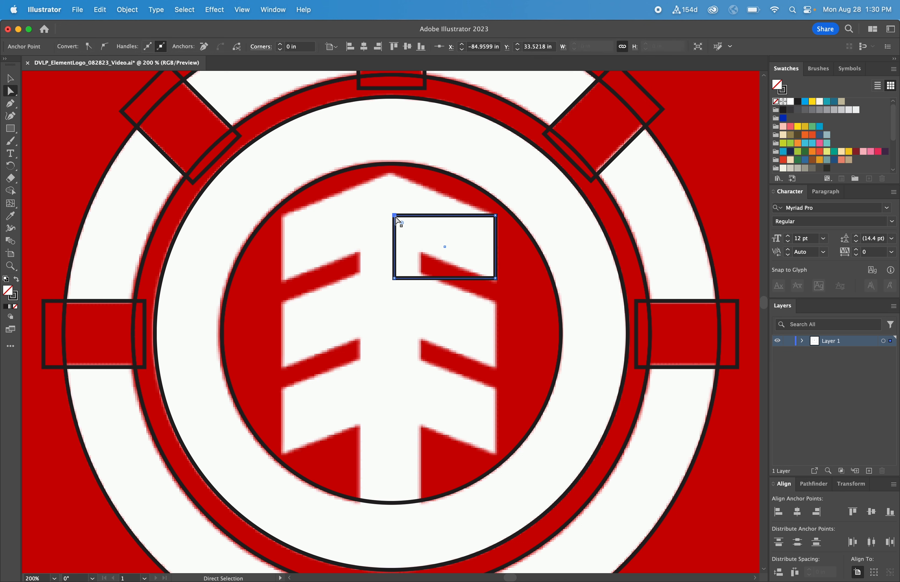
{"action": "left_click", "coordinate": [396, 280], "text": "shift"}
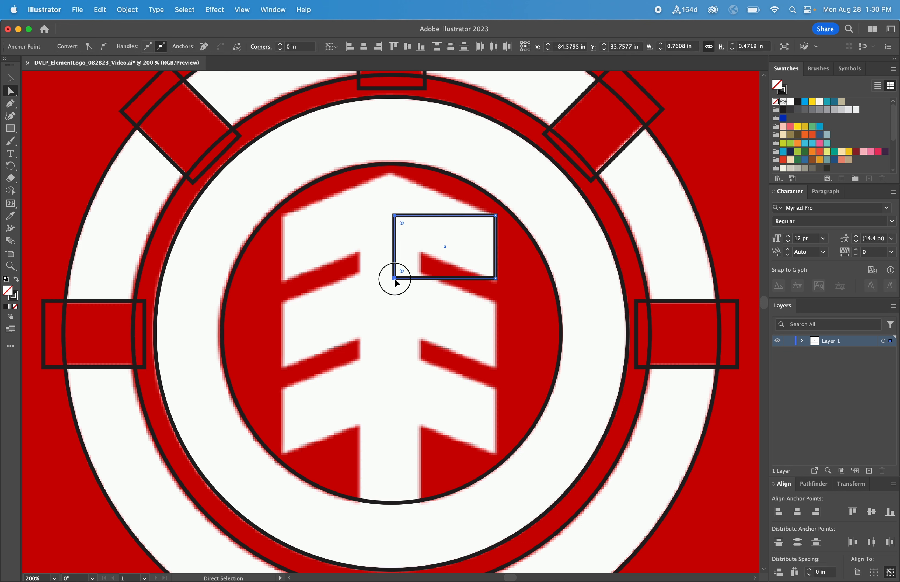
{"action": "left_click_drag", "start_coordinate": [395, 277], "coordinate": [393, 241]}
{"action": "key", "text": "v"}
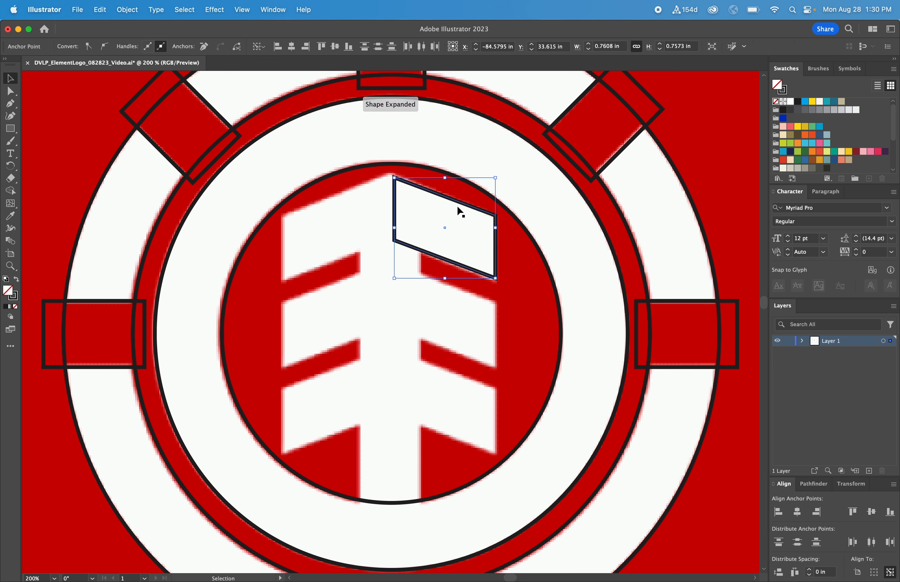
{"action": "key", "text": "super+c"}
{"action": "key", "text": "super+v"}
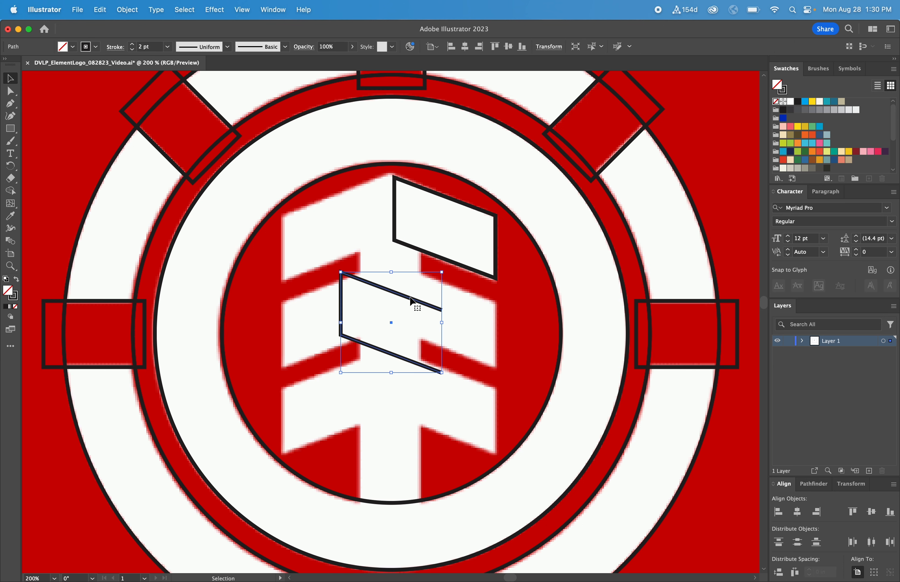
{"action": "key", "text": "super+z"}
Duplicate the right half of the tree's top branch and reflect the copy across the vertical axis
{"action": "left_click", "coordinate": [416, 262]}
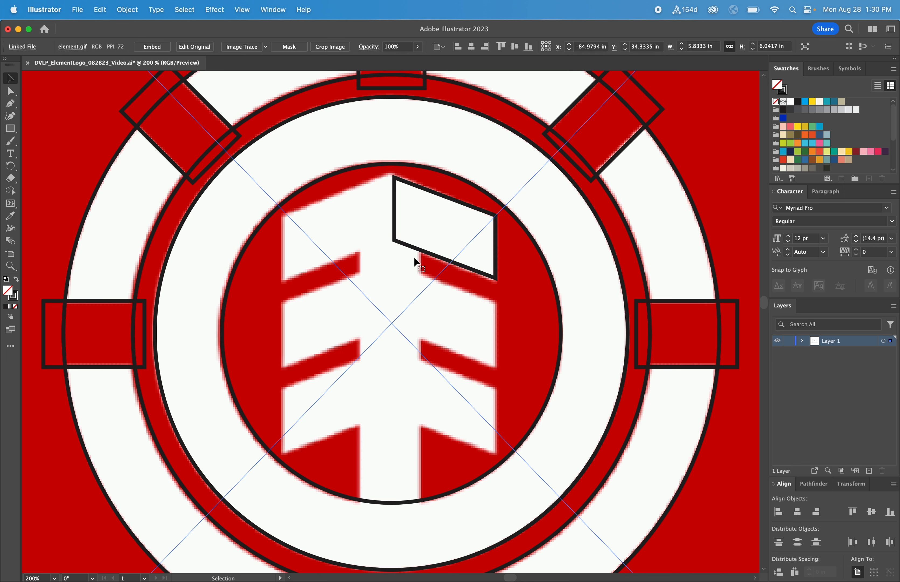
{"action": "left_click", "coordinate": [415, 249]}
{"action": "key", "text": "super+c"}
{"action": "key", "text": "super+v"}
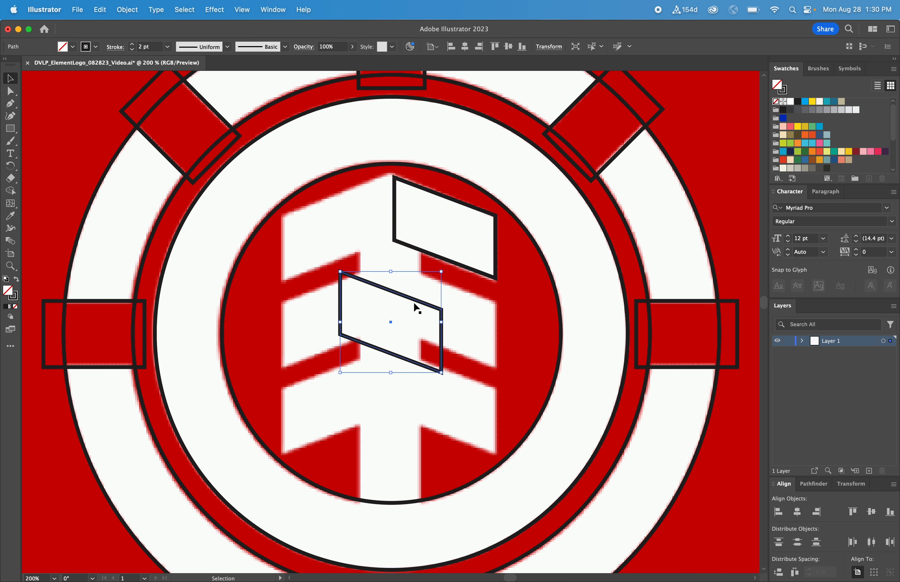
{"action": "left_click_drag", "start_coordinate": [396, 290], "coordinate": [344, 265]}
{"action": "right_click", "coordinate": [340, 253]}
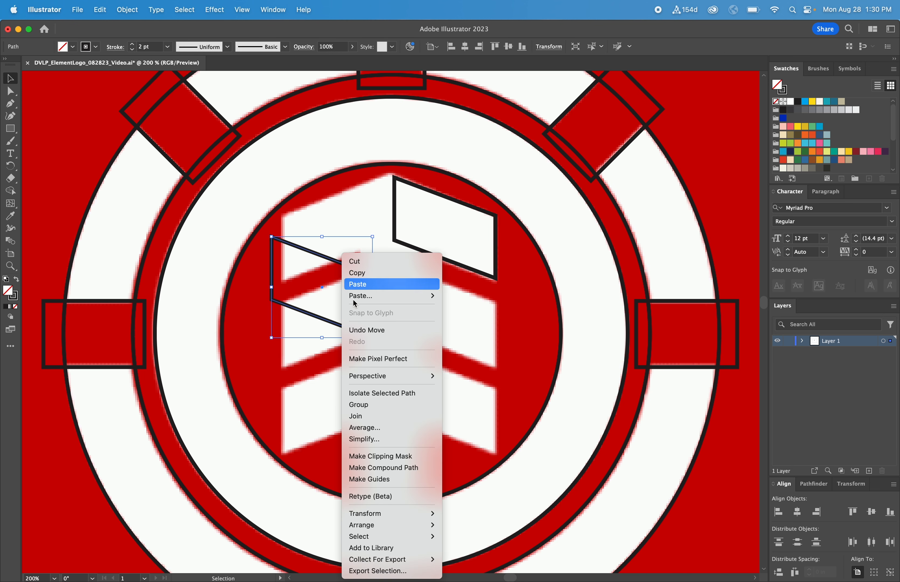
{"action": "mouse_move", "coordinate": [380, 519]}
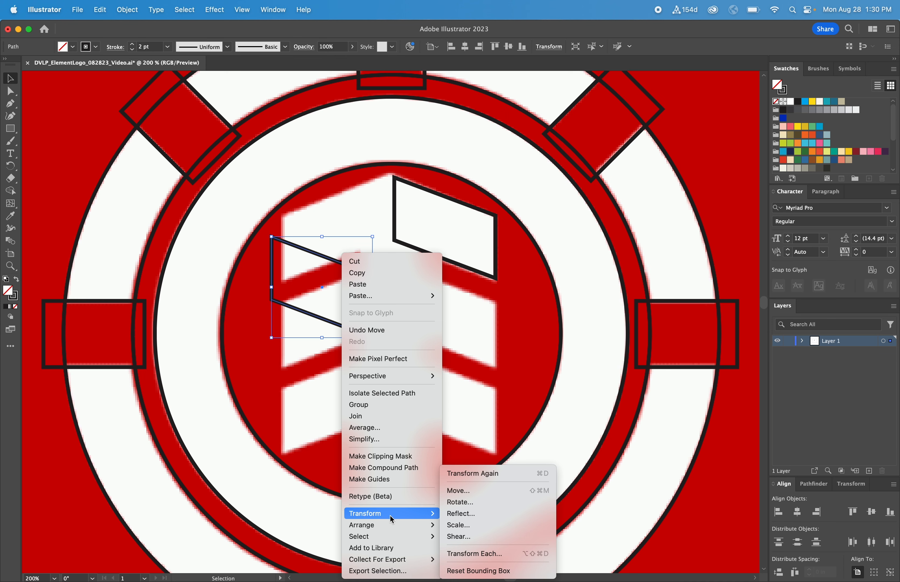
{"action": "left_click", "coordinate": [461, 513]}
{"action": "left_click", "coordinate": [509, 349]}
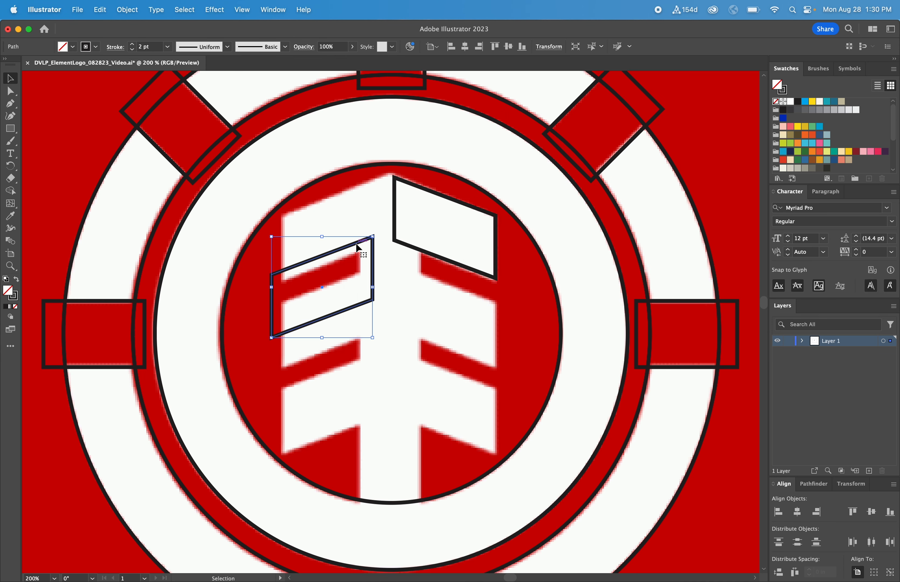
Join the mirrored half to the right half at the peak and stretch both to the top branch's left edge
{"action": "left_click_drag", "start_coordinate": [356, 247], "coordinate": [377, 185]}
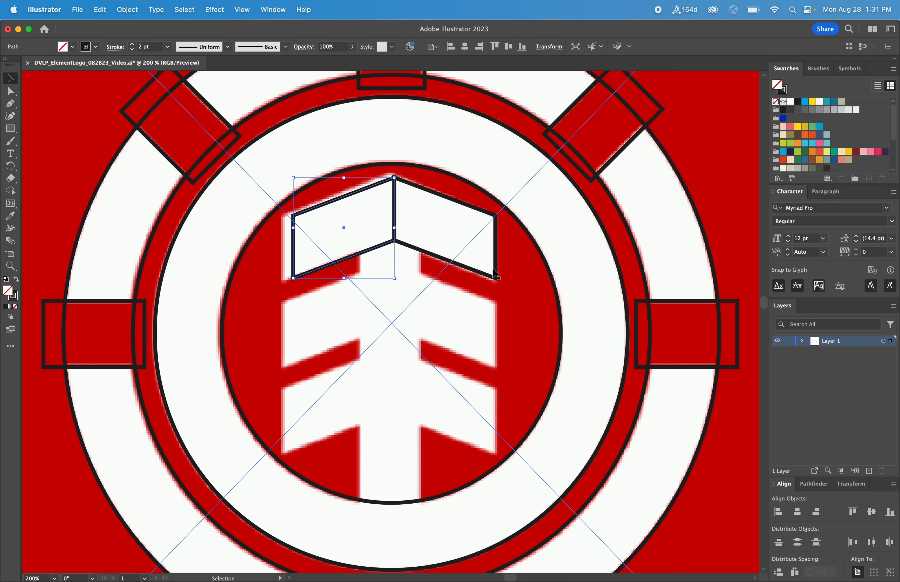
{"action": "left_click", "coordinate": [421, 250], "text": "shift"}
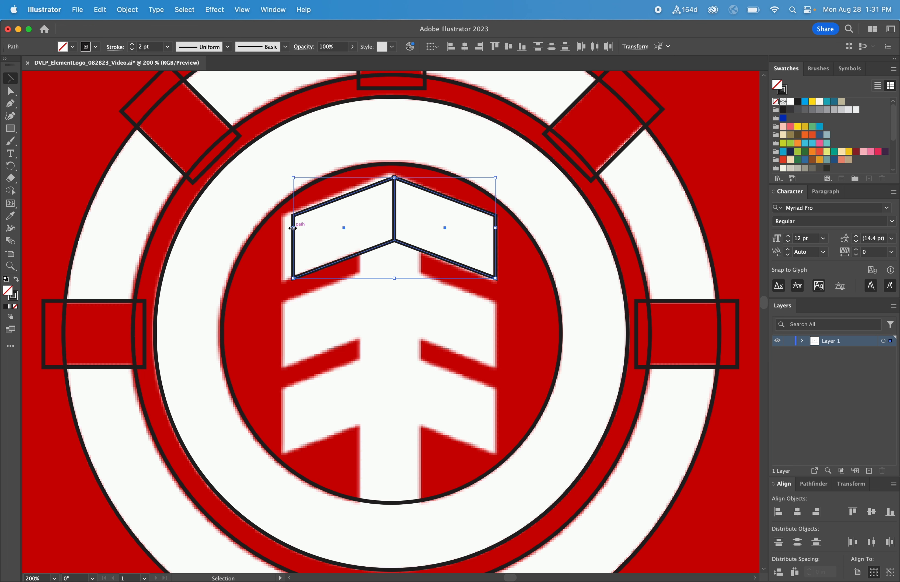
{"action": "left_click_drag", "start_coordinate": [294, 228], "coordinate": [284, 227]}
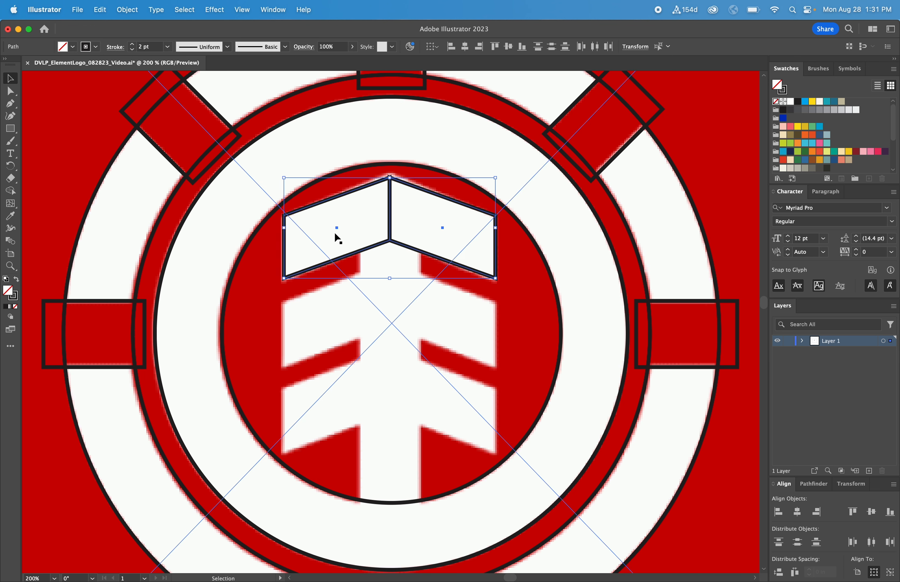
Duplicate the top branch's two halves straight down over the tree's middle and bottom branches
{"action": "left_click", "coordinate": [430, 196]}
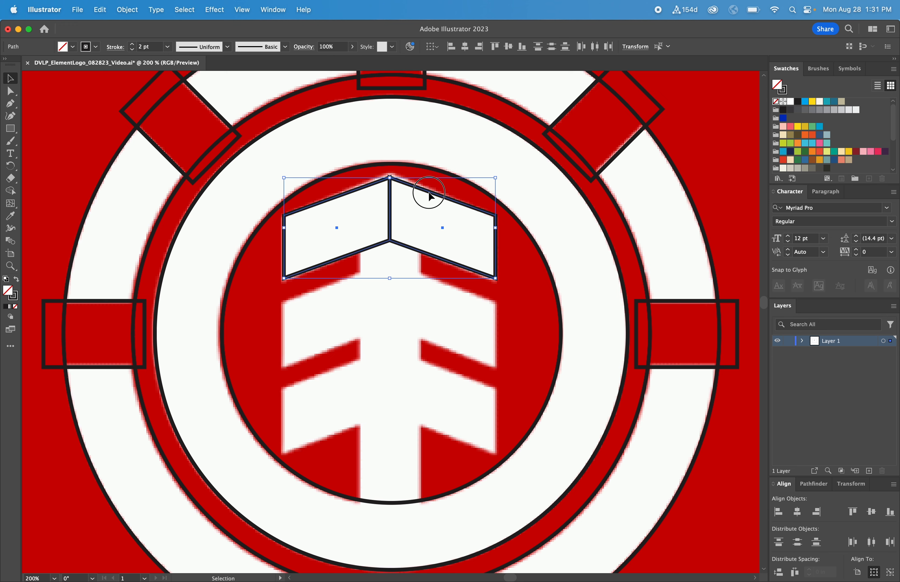
{"action": "left_click_drag", "start_coordinate": [430, 196], "coordinate": [412, 369]}
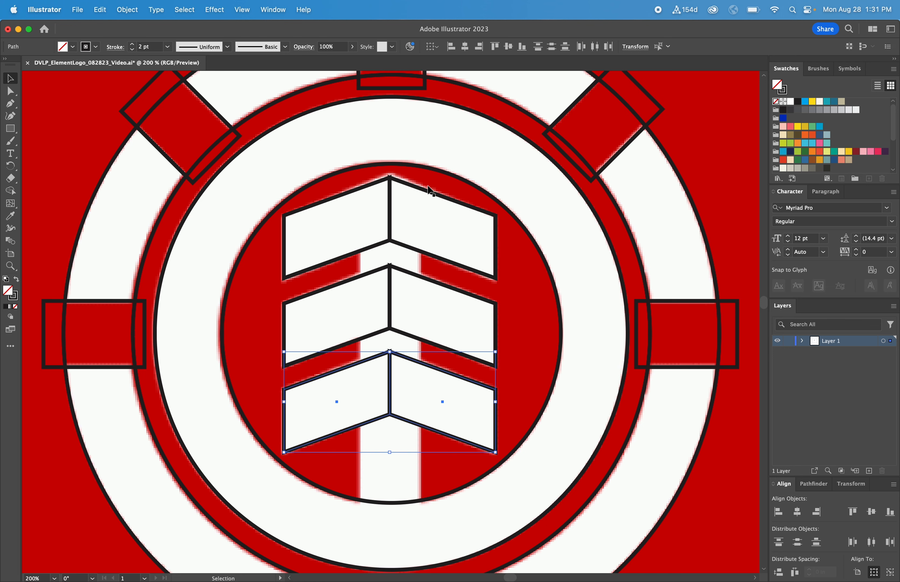
Duplicate the top gap's rectangle, move the copy over the tree's tip and align it horizontally centred with the original
{"action": "key", "text": "space"}
{"action": "left_click_drag", "start_coordinate": [418, 168], "coordinate": [436, 214]}
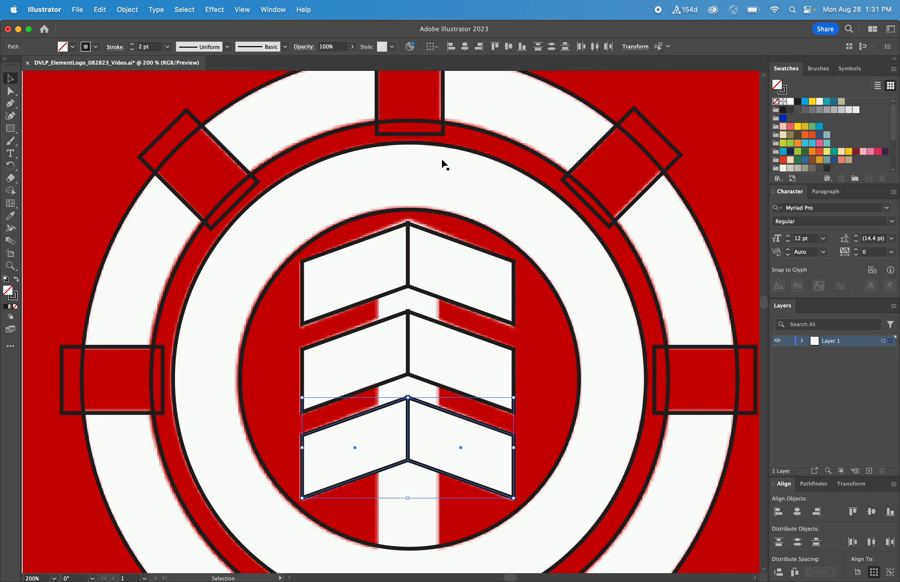
{"action": "left_click", "coordinate": [440, 141]}
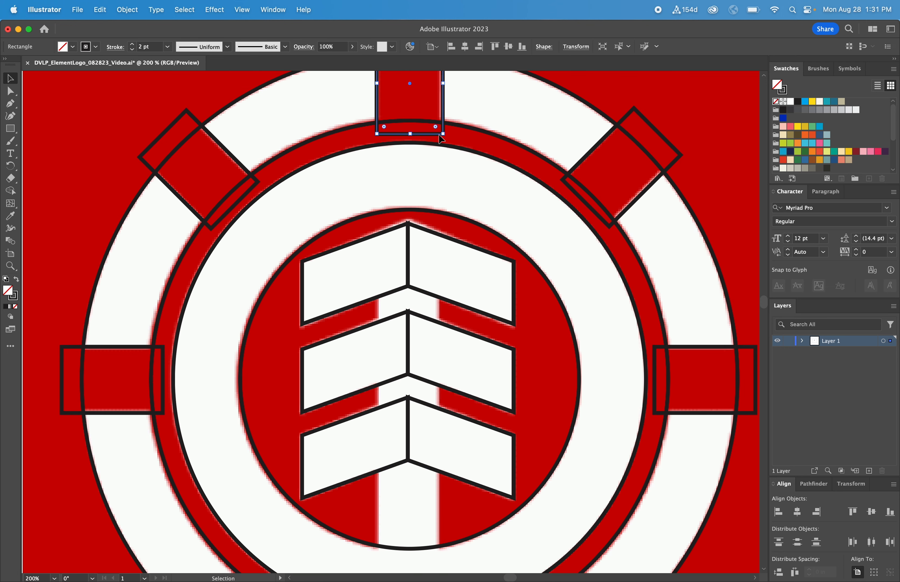
{"action": "left_click", "coordinate": [469, 130]}
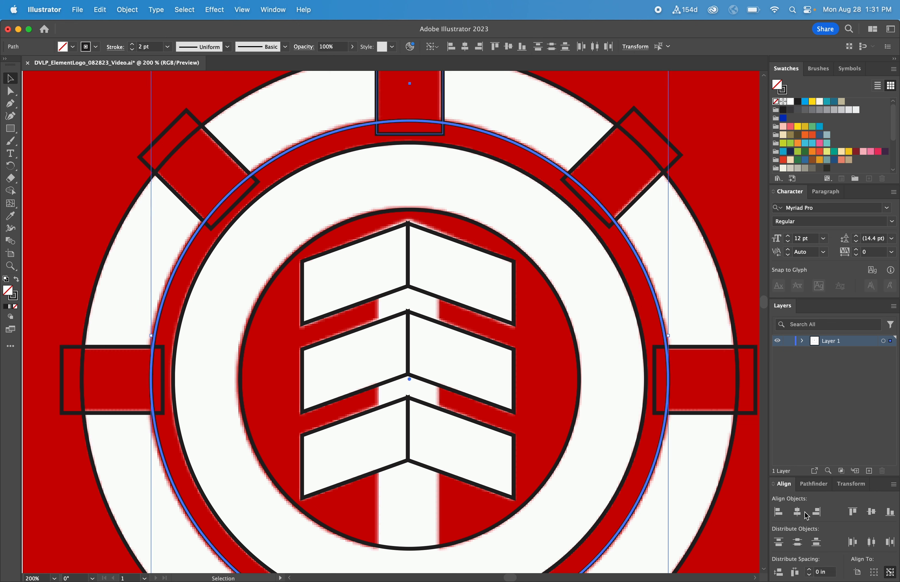
{"action": "left_click", "coordinate": [475, 151]}
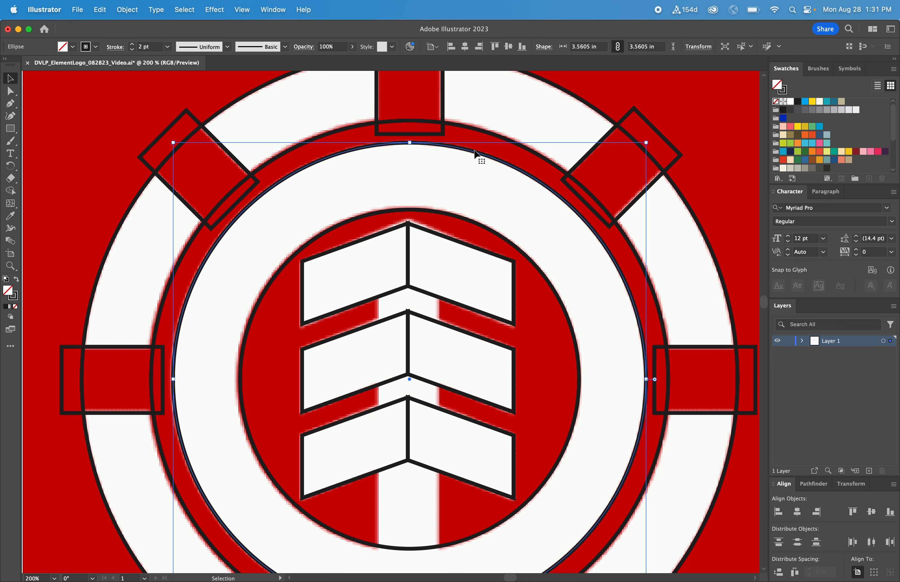
{"action": "left_click", "coordinate": [443, 131]}
{"action": "key", "text": "cmd+c"}
{"action": "key", "text": "cmd+v"}
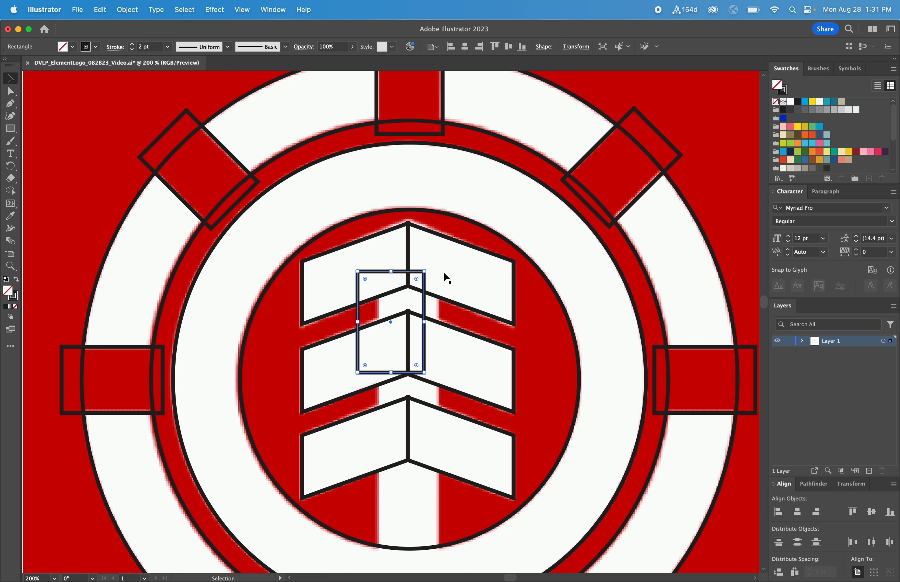
{"action": "left_click_drag", "start_coordinate": [425, 283], "coordinate": [438, 231]}
{"action": "left_click", "coordinate": [445, 111], "text": "shift"}
{"action": "left_click", "coordinate": [445, 111]}
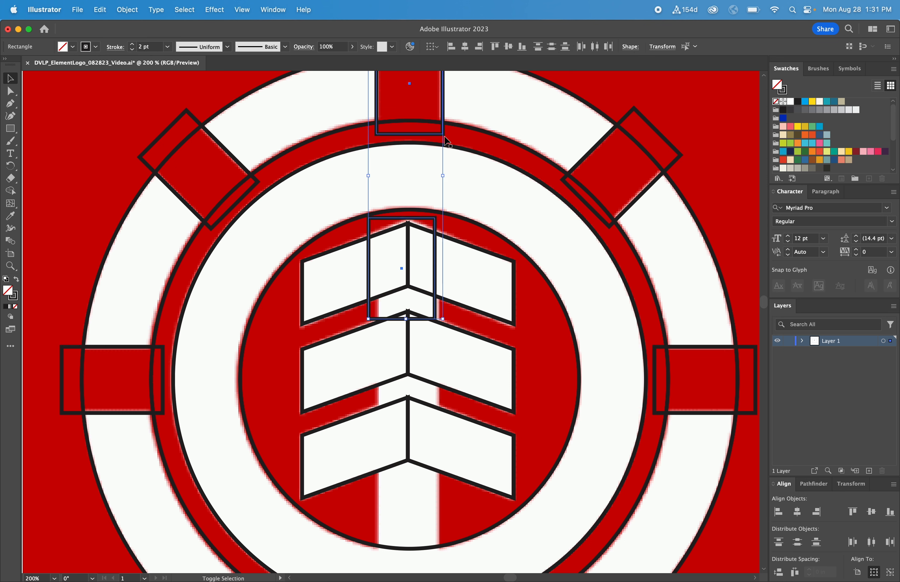
{"action": "left_click", "coordinate": [797, 512]}
Stretch the copied rectangle down along the tree's trunk until it passes the inner circle's lower edge
{"action": "left_click", "coordinate": [492, 342]}
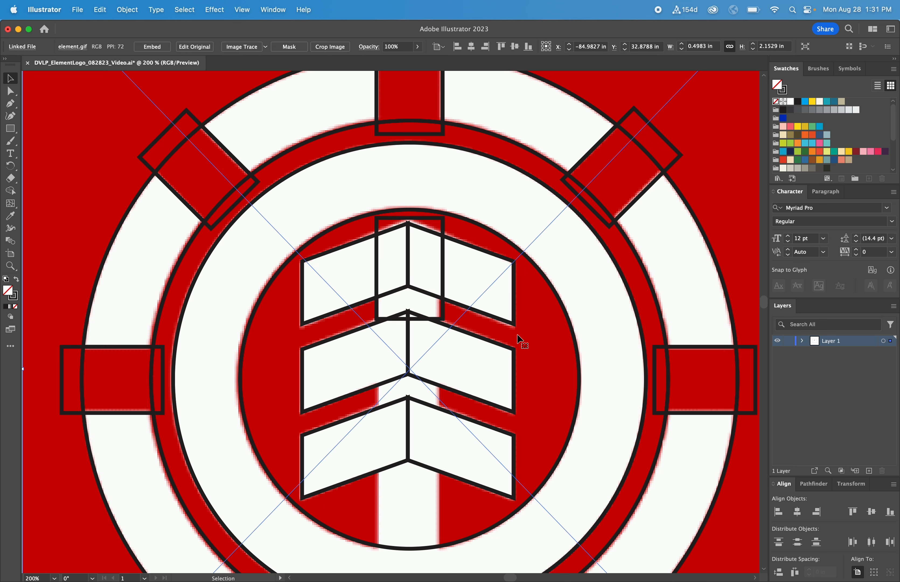
{"action": "left_click", "coordinate": [441, 225]}
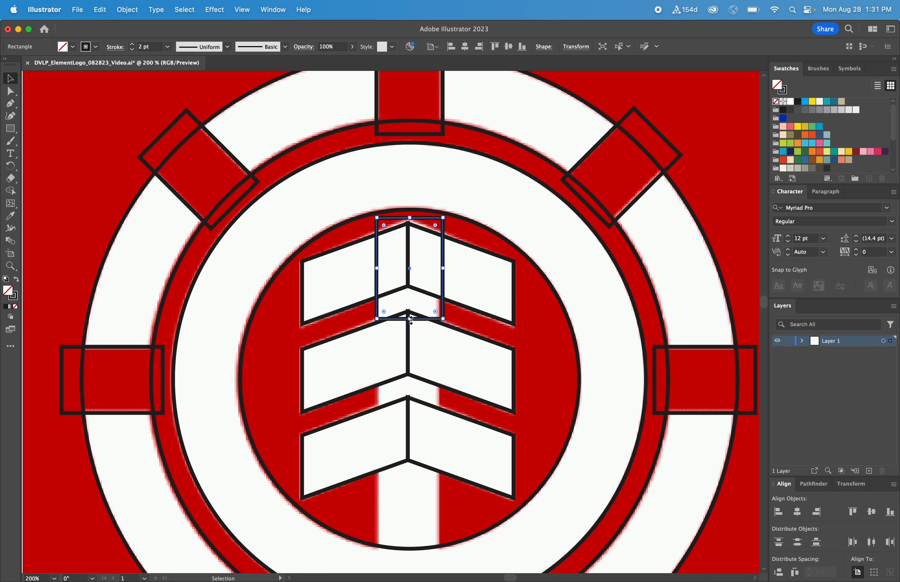
{"action": "left_click_drag", "start_coordinate": [396, 319], "coordinate": [390, 564]}
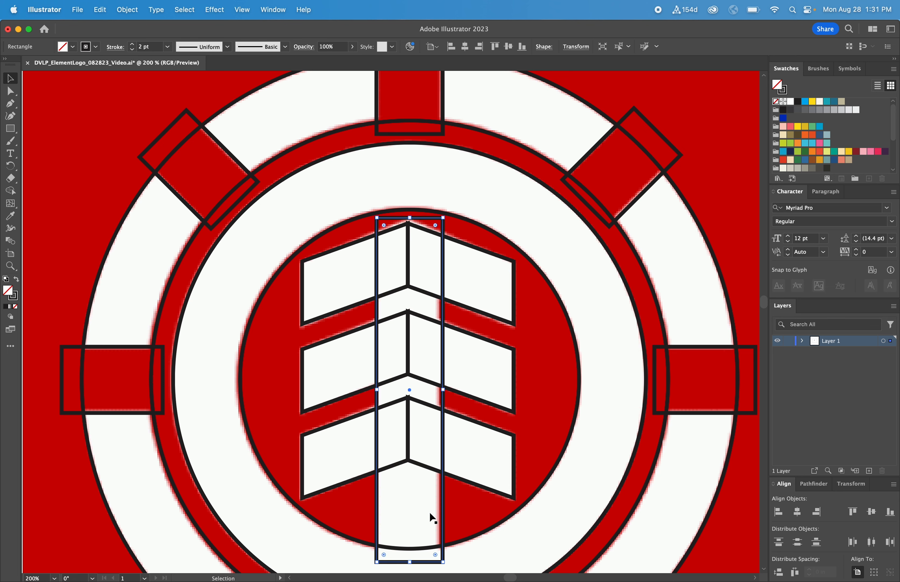
Select all the traced shapes without the reference image and move them onto the blank area to its right
{"action": "key", "text": "super+1"}
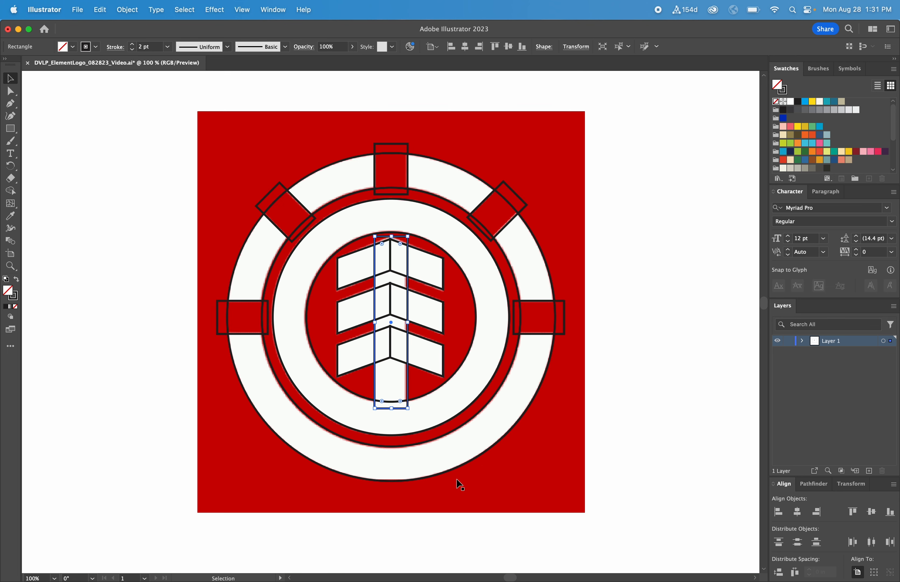
{"action": "left_click", "coordinate": [618, 404]}
{"action": "left_click_drag", "start_coordinate": [569, 444], "coordinate": [478, 436]}
{"action": "left_click_drag", "start_coordinate": [426, 445], "coordinate": [121, 141]}
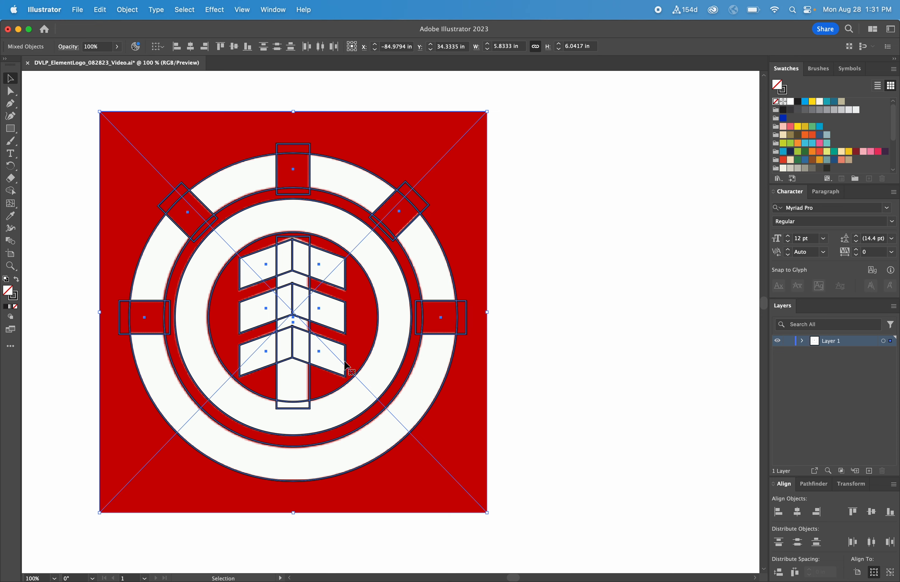
{"action": "left_click", "coordinate": [135, 168], "text": "shift"}
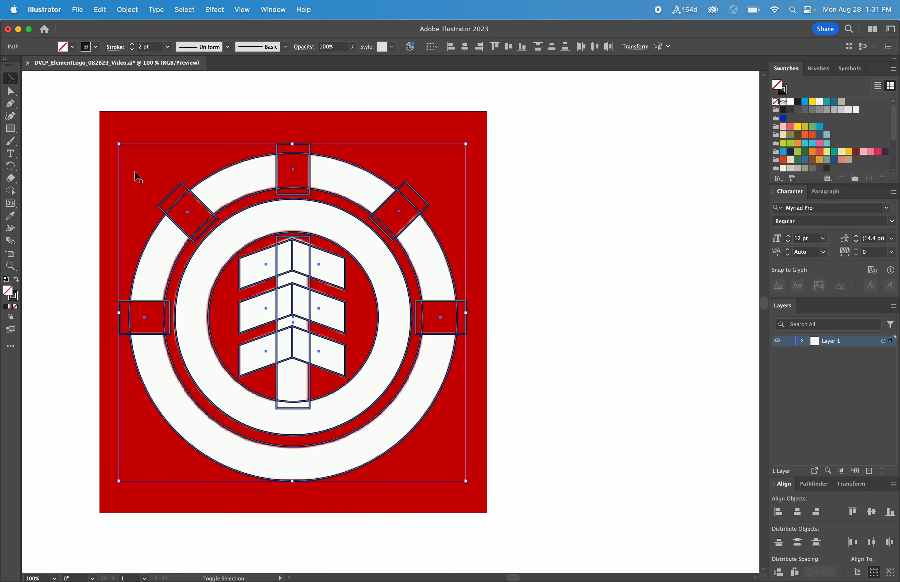
{"action": "left_click_drag", "start_coordinate": [169, 219], "coordinate": [413, 183]}
{"action": "left_click", "coordinate": [536, 182]}
Select only the tree's branch shapes and trunk rectangle and move them out of the circles, far to the right
{"action": "key", "text": "space"}
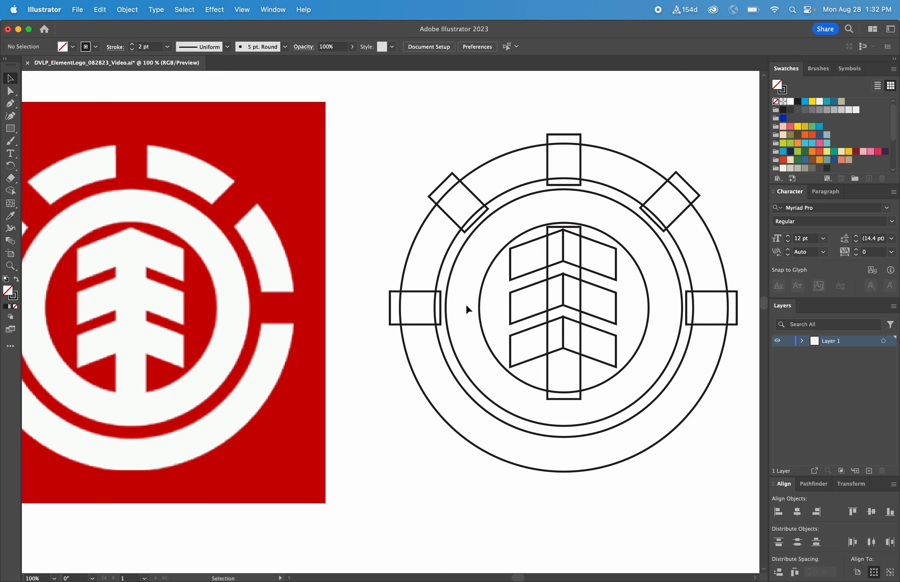
{"action": "key", "text": "super+minus"}
{"action": "key", "text": "super+minus"}
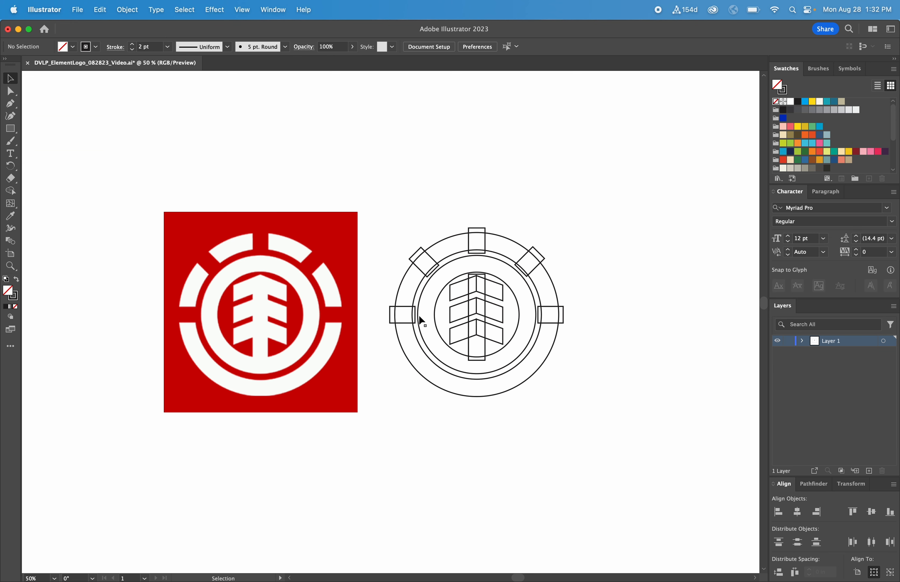
{"action": "scroll", "coordinate": [419, 316], "scroll_direction": "right", "scroll_amount": 5}
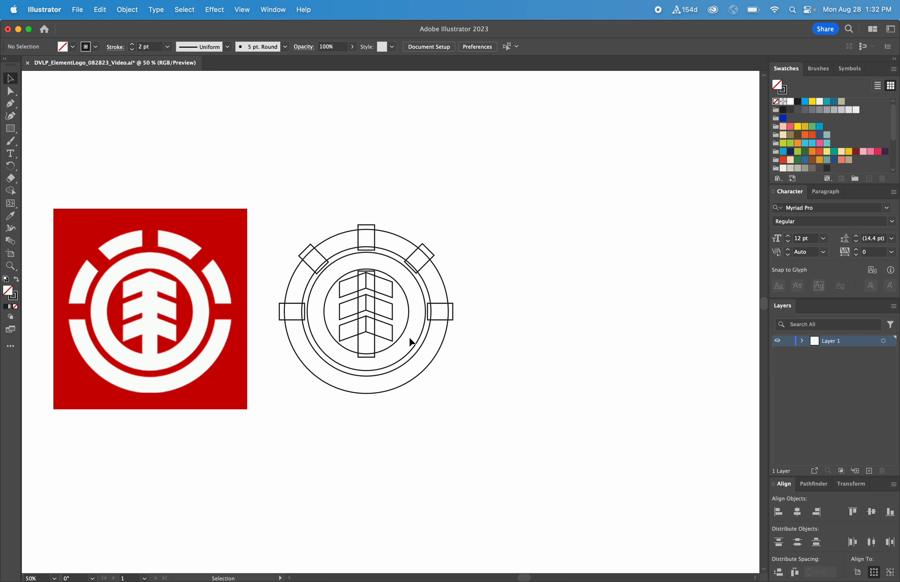
{"action": "left_click_drag", "start_coordinate": [400, 333], "coordinate": [355, 284]}
{"action": "left_click", "coordinate": [401, 286], "text": "shift"}
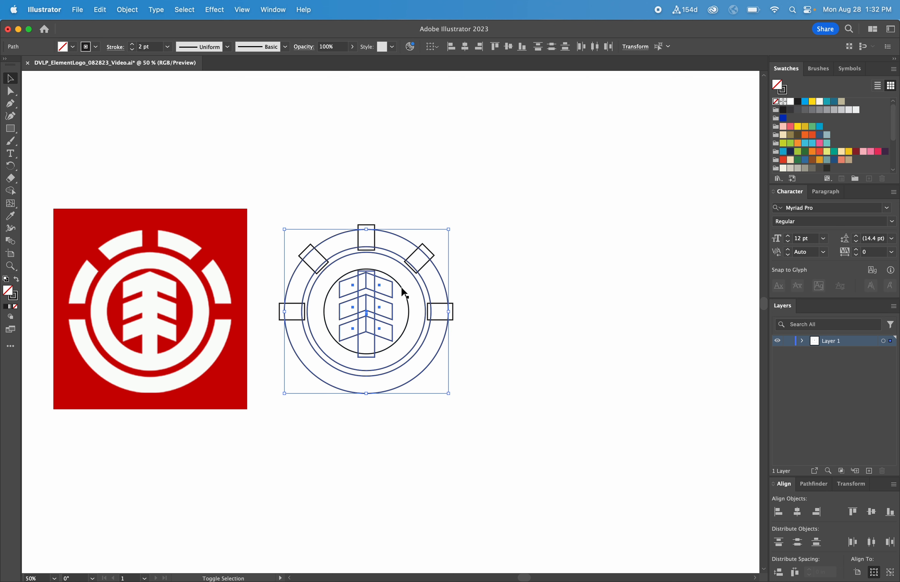
{"action": "left_click", "coordinate": [419, 284], "text": "shift"}
{"action": "left_click", "coordinate": [423, 280], "text": "shift"}
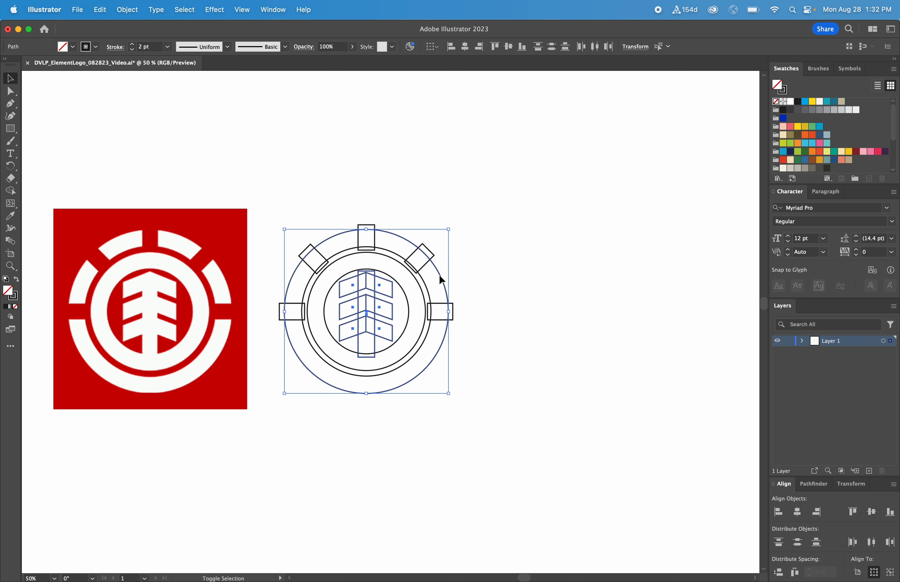
{"action": "left_click", "coordinate": [439, 274], "text": "shift"}
{"action": "left_click_drag", "start_coordinate": [383, 290], "coordinate": [705, 291]}
Move the two inner circles together into the space between the outer ring and the tree
{"action": "left_click", "coordinate": [419, 287]}
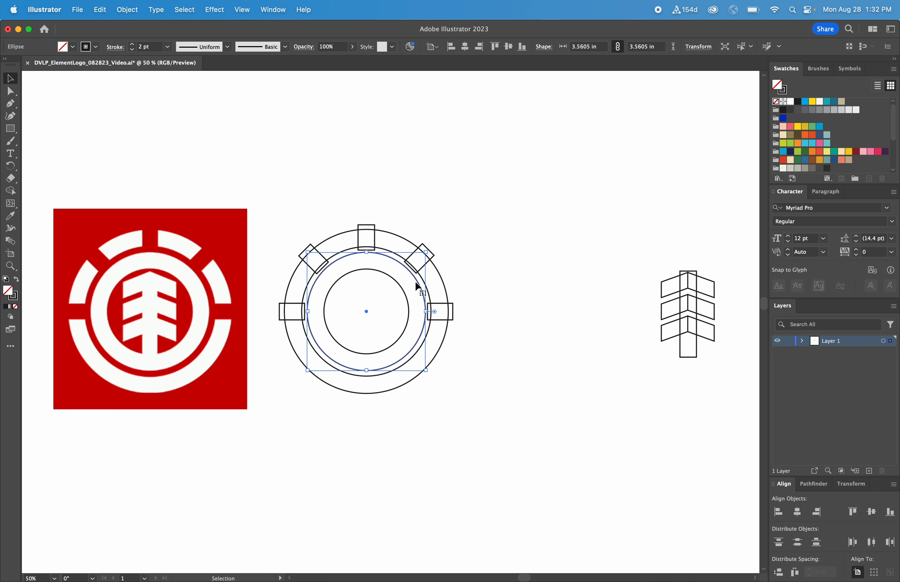
{"action": "left_click", "coordinate": [401, 286], "text": "shift"}
{"action": "left_click_drag", "start_coordinate": [400, 285], "coordinate": [597, 291]}
{"action": "left_click", "coordinate": [526, 260]}
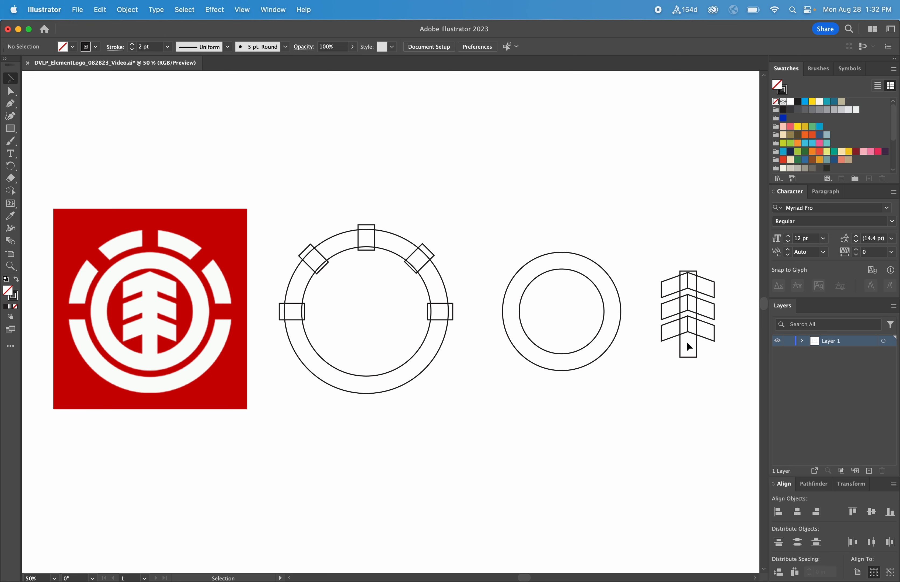
Select the two outer circles with their five gap rectangles and activate the Shape Builder tool
{"action": "key", "text": "z"}
{"action": "left_click_drag", "start_coordinate": [468, 403], "coordinate": [269, 196]}
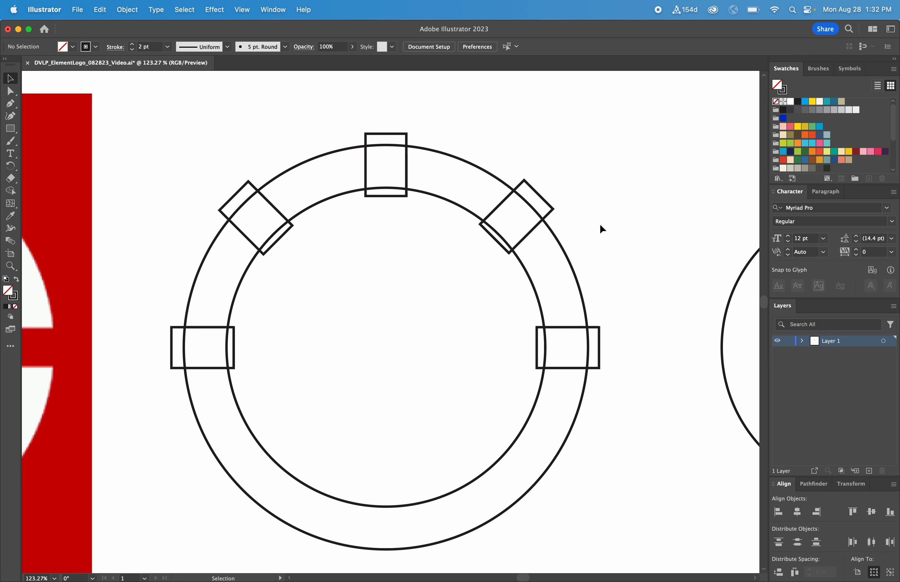
{"action": "scroll", "coordinate": [596, 234], "scroll_direction": "up", "scroll_amount": 1}
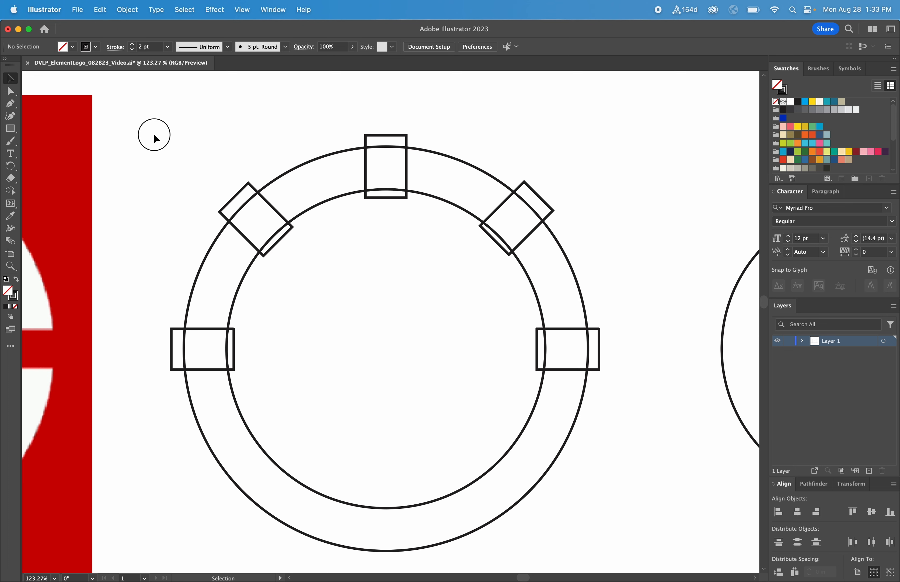
{"action": "left_click_drag", "start_coordinate": [155, 135], "coordinate": [637, 541]}
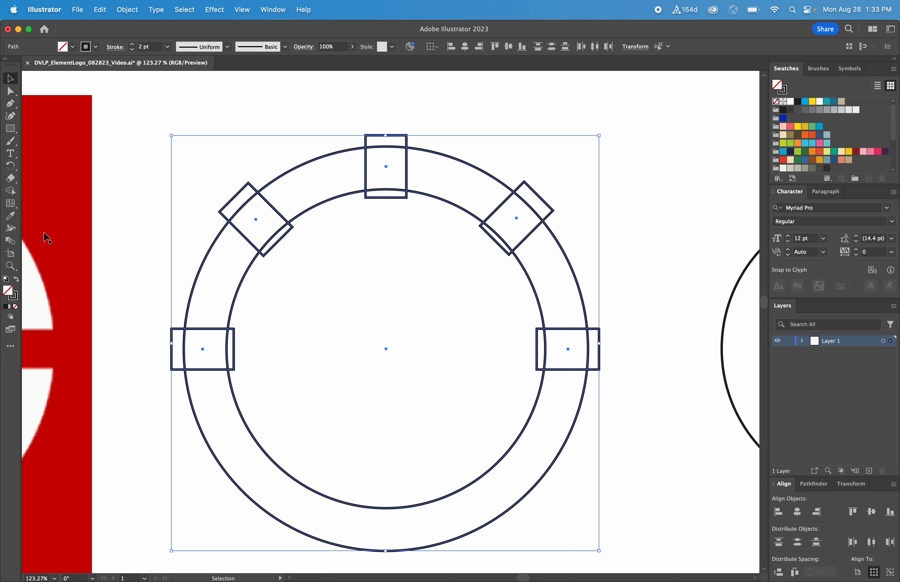
{"action": "left_click", "coordinate": [12, 192]}
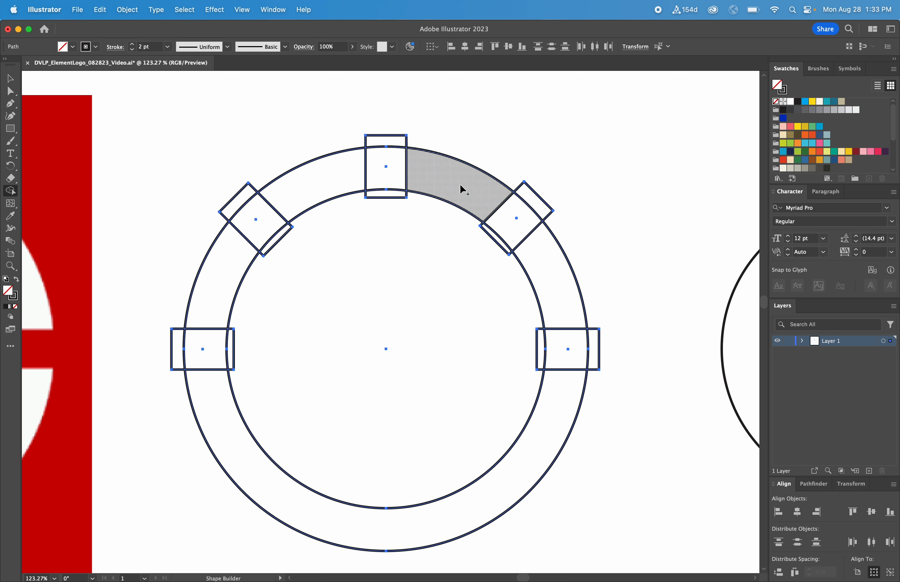
Try to merge the outer ring's regions with the gap rectangles using Shape Builder, and undo the merge
{"action": "mouse_move", "coordinate": [462, 186]}
{"action": "left_mouse_down"}
{"action": "mouse_move", "coordinate": [424, 177]}
{"action": "mouse_move", "coordinate": [383, 140]}
{"action": "mouse_move", "coordinate": [383, 193]}
{"action": "mouse_move", "coordinate": [281, 206]}
{"action": "mouse_move", "coordinate": [238, 247]}
{"action": "mouse_move", "coordinate": [192, 379]}
{"action": "mouse_move", "coordinate": [211, 355]}
{"action": "mouse_move", "coordinate": [260, 451]}
{"action": "mouse_move", "coordinate": [217, 346]}
{"action": "mouse_move", "coordinate": [590, 457]}
{"action": "mouse_move", "coordinate": [533, 286]}
{"action": "mouse_move", "coordinate": [519, 208]}
{"action": "mouse_move", "coordinate": [533, 363]}
{"action": "mouse_move", "coordinate": [609, 355]}
{"action": "left_mouse_up"}
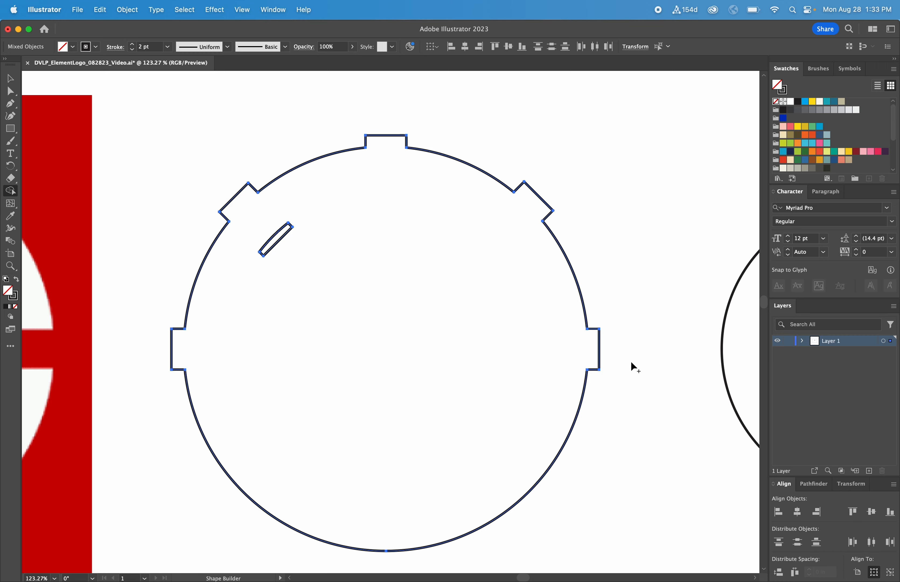
{"action": "key", "text": "super+z"}
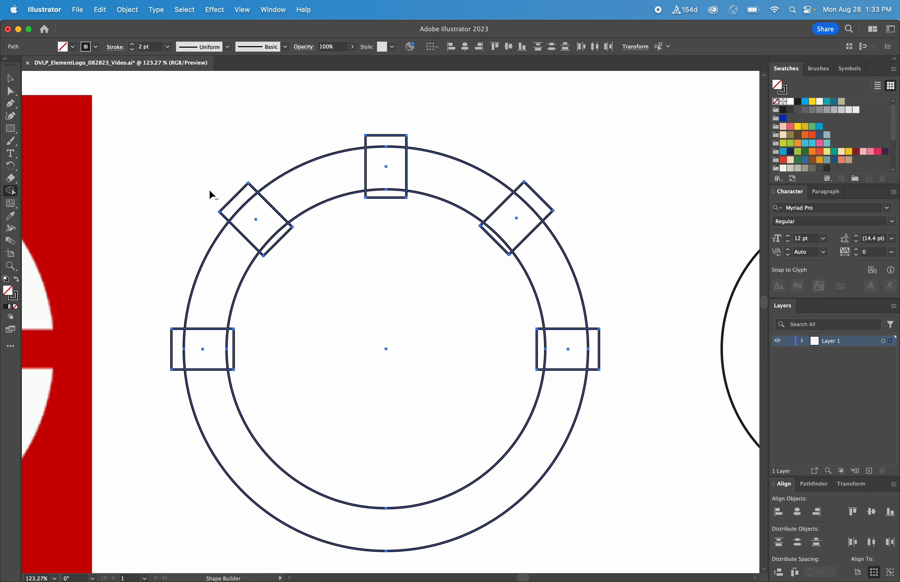
Cut the five gap rectangles out of the outer ring with Shape Builder, leaving five separate ring segments
{"action": "left_click_drag", "start_coordinate": [216, 176], "coordinate": [273, 236]}
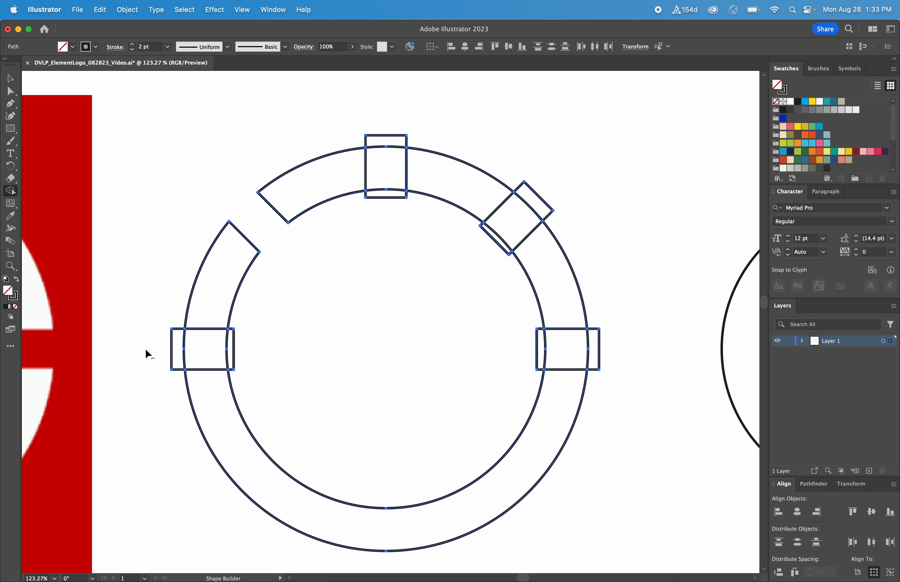
{"action": "left_click_drag", "start_coordinate": [147, 347], "coordinate": [285, 352]}
{"action": "left_click_drag", "start_coordinate": [384, 117], "coordinate": [388, 230]}
{"action": "left_click_drag", "start_coordinate": [551, 173], "coordinate": [494, 269]}
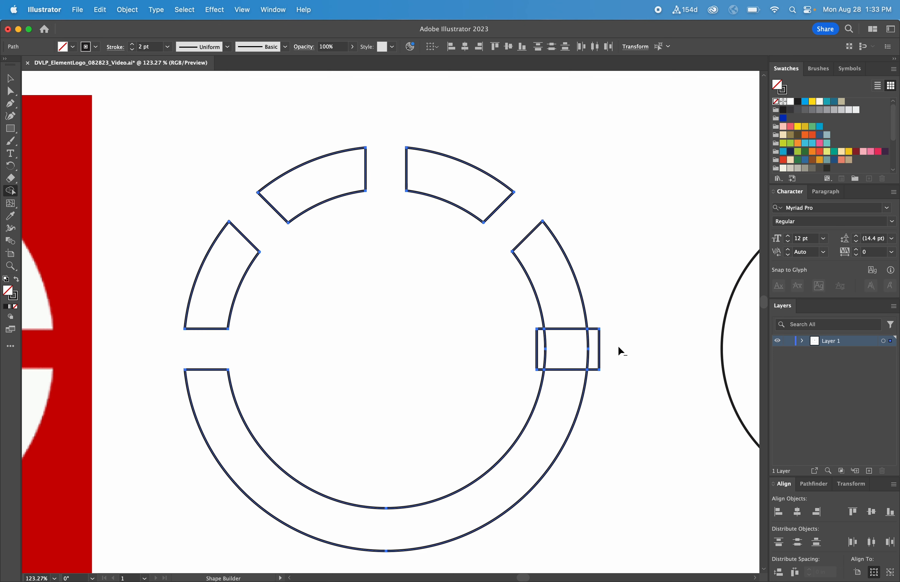
{"action": "left_click_drag", "start_coordinate": [619, 352], "coordinate": [477, 353]}
{"action": "key", "text": "super+1"}
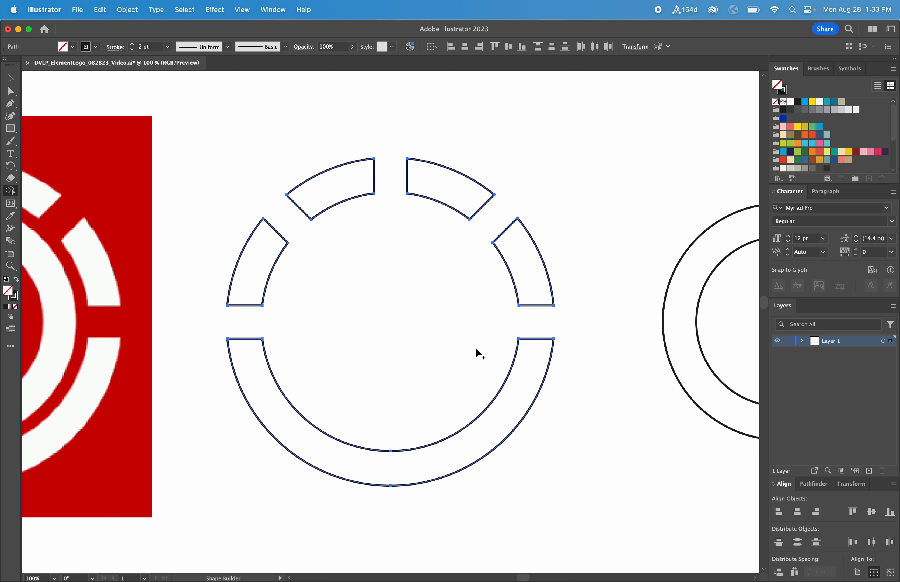
Fill the outer ring segments with the red sampled from the reference logo's background, and deselect them
{"action": "scroll", "coordinate": [476, 353], "scroll_direction": "left", "scroll_amount": 5}
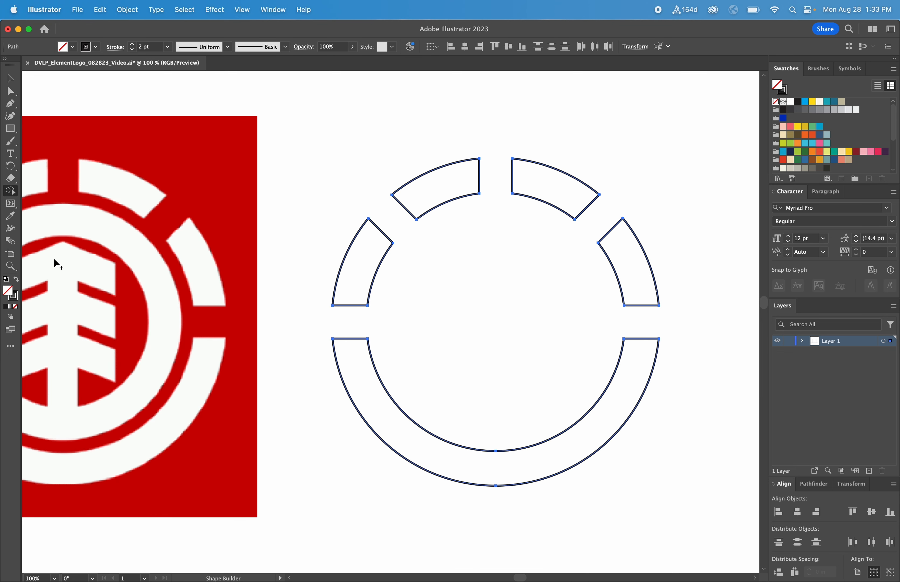
{"action": "left_click", "coordinate": [14, 219]}
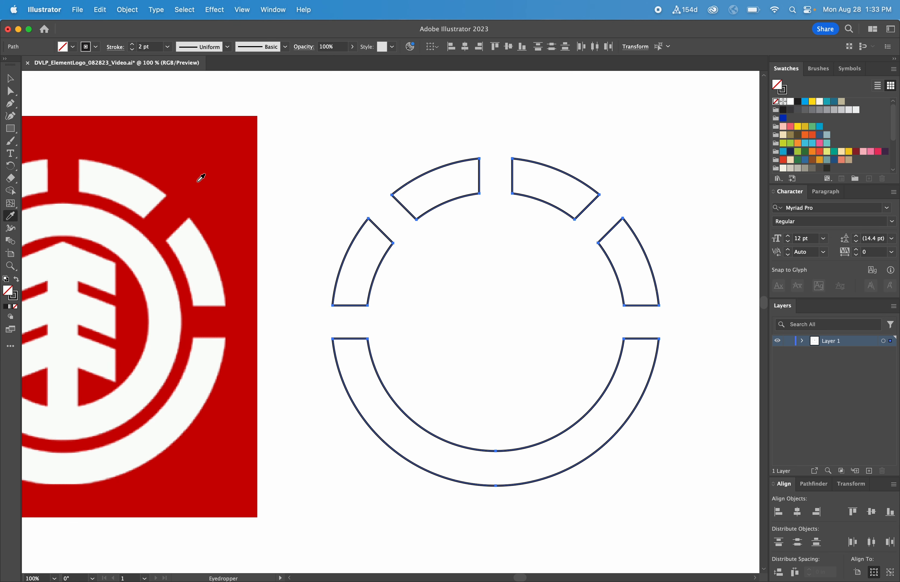
{"action": "left_click", "coordinate": [213, 176]}
{"action": "key", "text": "v"}
{"action": "left_click", "coordinate": [349, 170]}
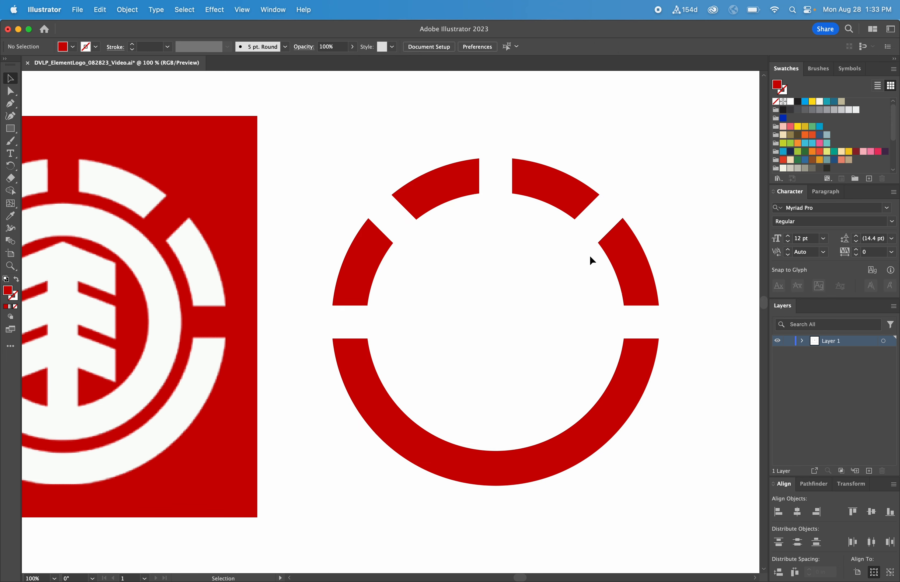
Fill the larger of the two inner circles with the red sampled from an outer ring segment
{"action": "left_click_drag", "start_coordinate": [697, 279], "coordinate": [330, 261]}
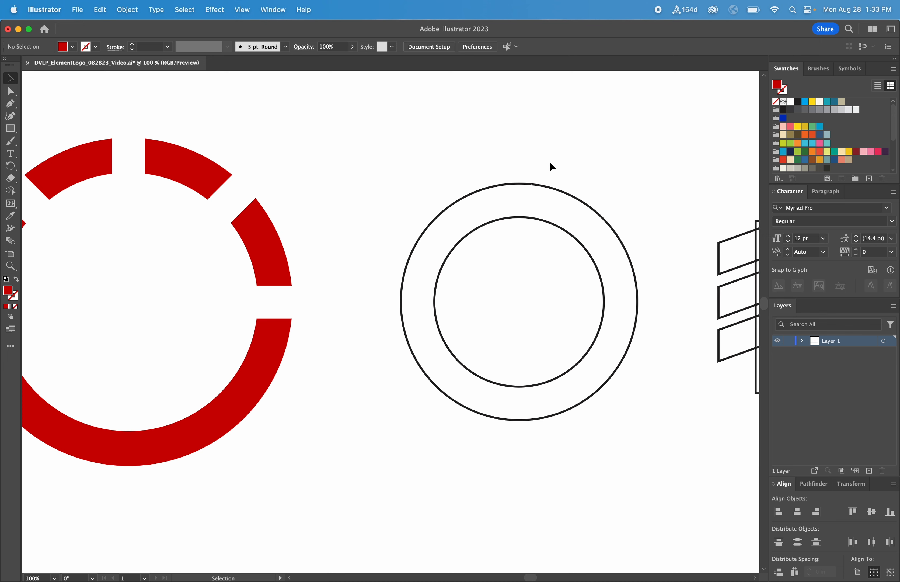
{"action": "left_click", "coordinate": [533, 191]}
{"action": "key", "text": "i"}
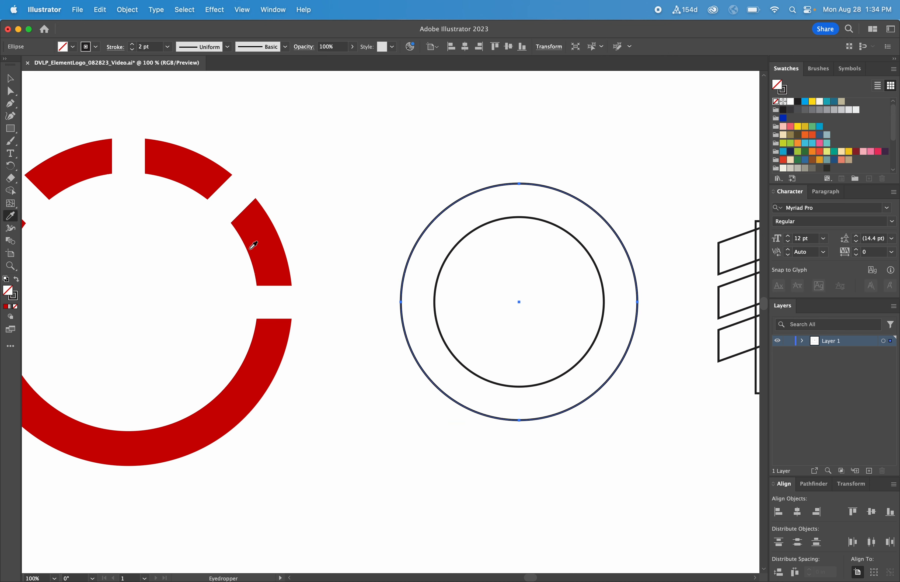
{"action": "left_click", "coordinate": [261, 235]}
{"action": "key", "text": "v"}
Fill the smaller inner circle with white sampled from the empty canvas, and deselect it
{"action": "left_click", "coordinate": [553, 229]}
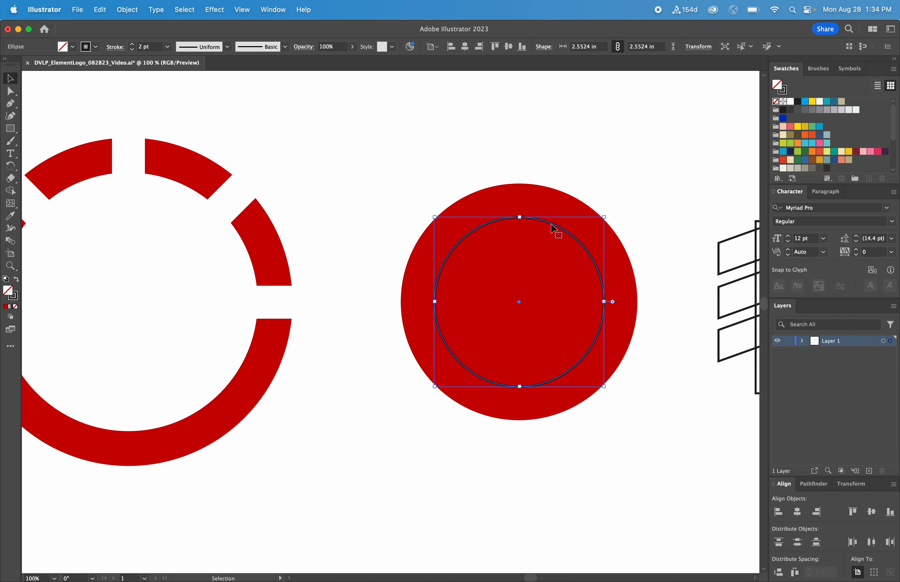
{"action": "key", "text": "shift+x"}
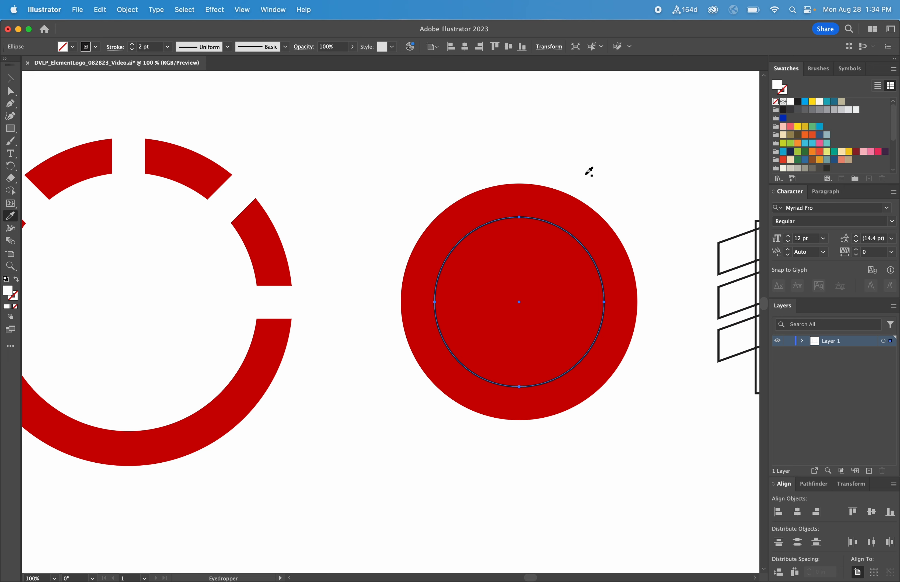
{"action": "left_click", "coordinate": [582, 168]}
{"action": "left_click_drag", "start_coordinate": [536, 255], "coordinate": [504, 238]}
{"action": "key", "text": "super+z"}
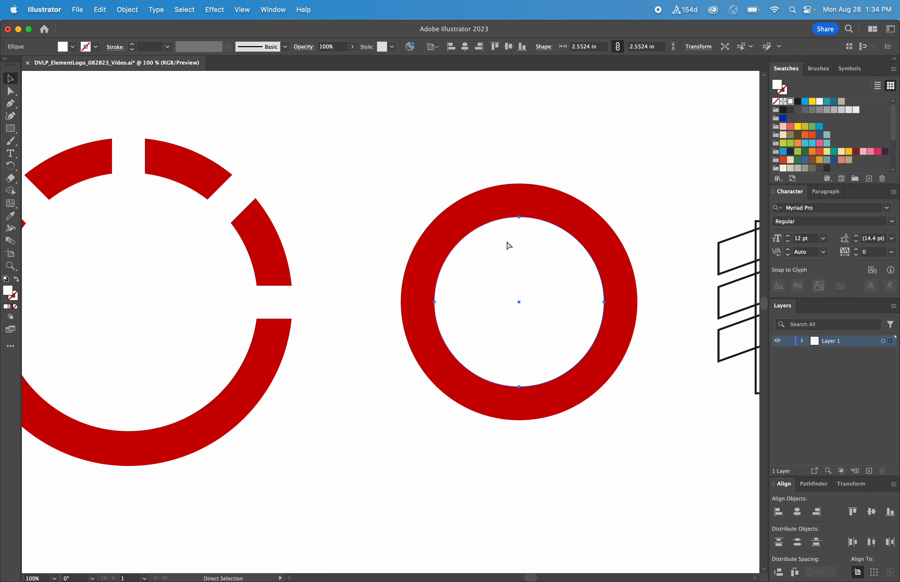
{"action": "left_click", "coordinate": [575, 164]}
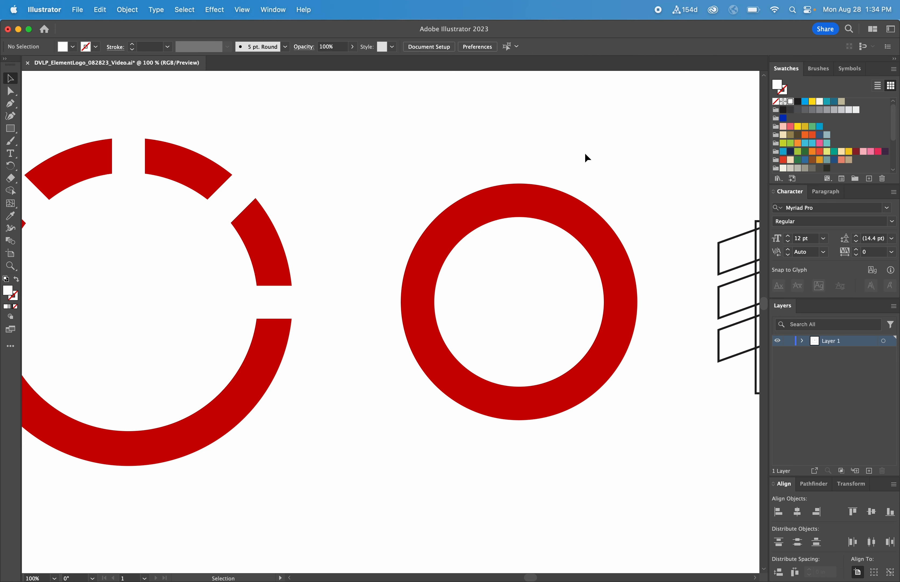
Select the red and white circles and cut the white centre out with Shape Builder to make a hollow ring
{"action": "left_click_drag", "start_coordinate": [586, 153], "coordinate": [491, 291]}
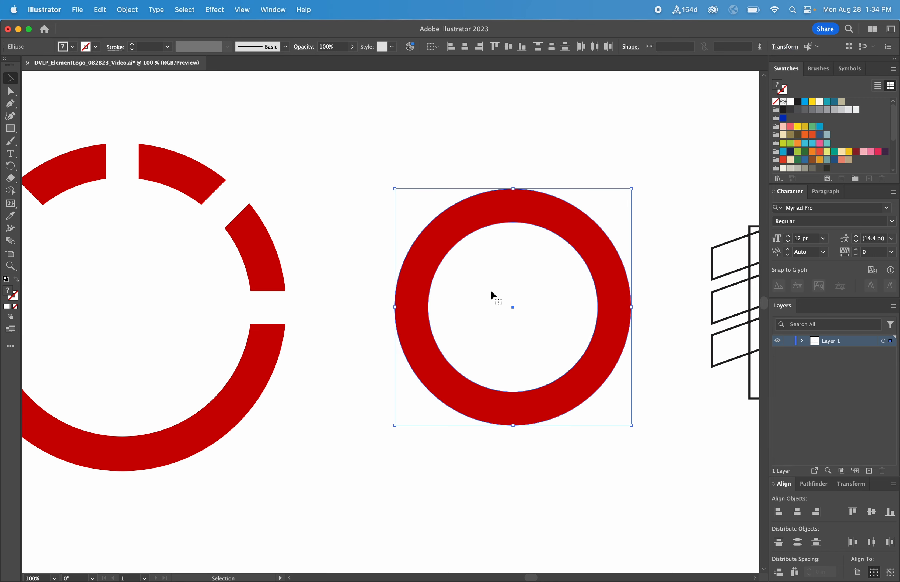
{"action": "left_click", "coordinate": [11, 190]}
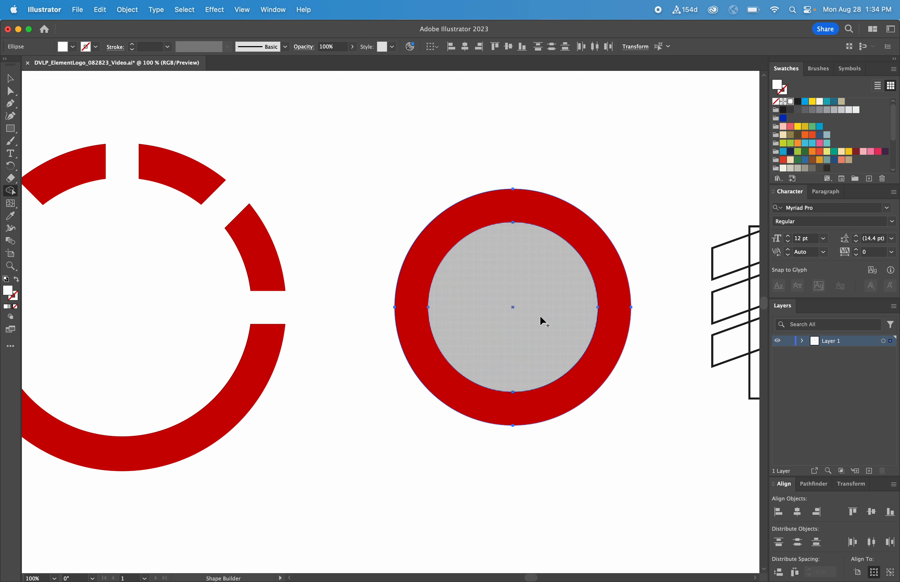
{"action": "left_click", "coordinate": [534, 269]}
{"action": "key", "text": "v"}
{"action": "key", "text": "super+shift+a"}
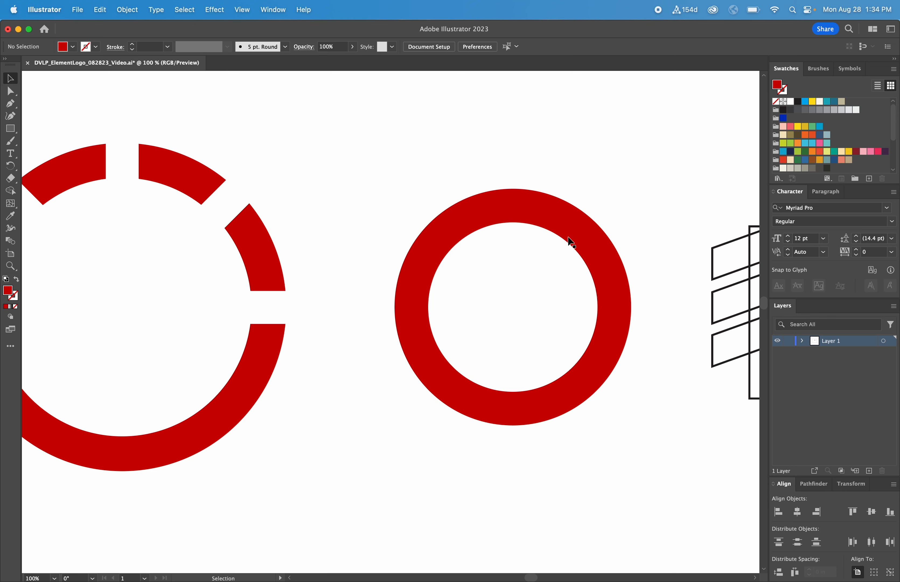
Move the hollow red ring inside the segmented outer ring
{"action": "left_click_drag", "start_coordinate": [587, 240], "coordinate": [188, 229]}
{"action": "scroll", "coordinate": [426, 249], "scroll_direction": "left", "scroll_amount": 5}
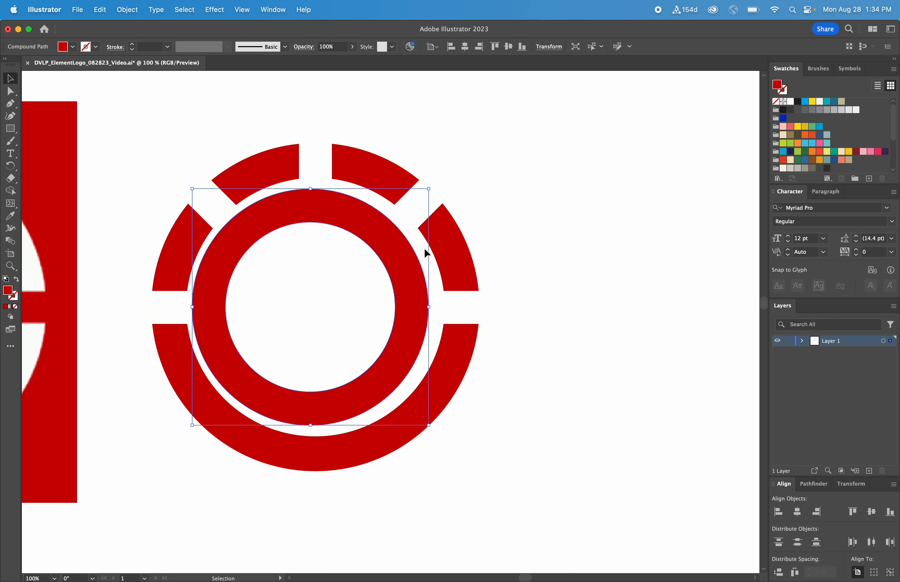
Try to align the inner ring and the loose outer segments on their horizontal centers, and undo the alignment
{"action": "left_click_drag", "start_coordinate": [488, 154], "coordinate": [285, 344]}
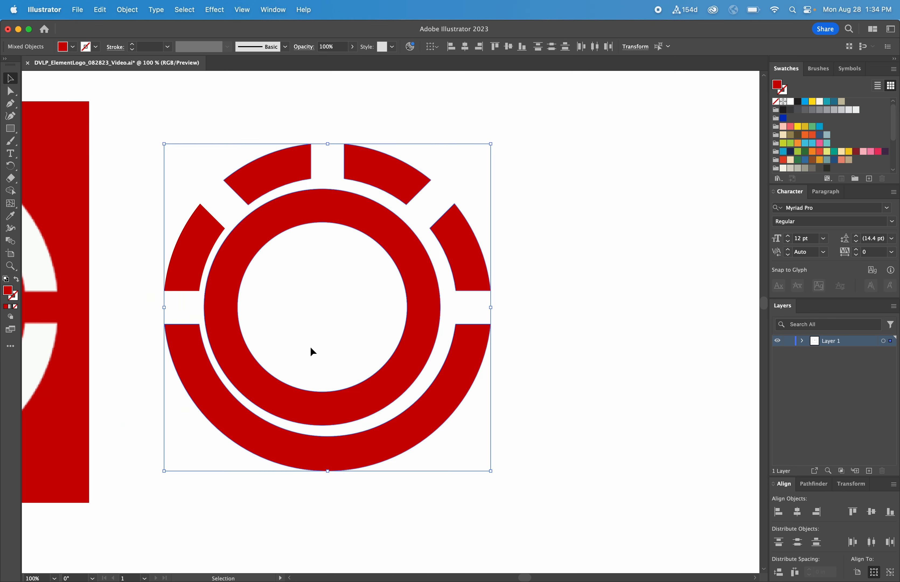
{"action": "left_click", "coordinate": [797, 511]}
{"action": "key", "text": "super+z"}
{"action": "left_click", "coordinate": [632, 423]}
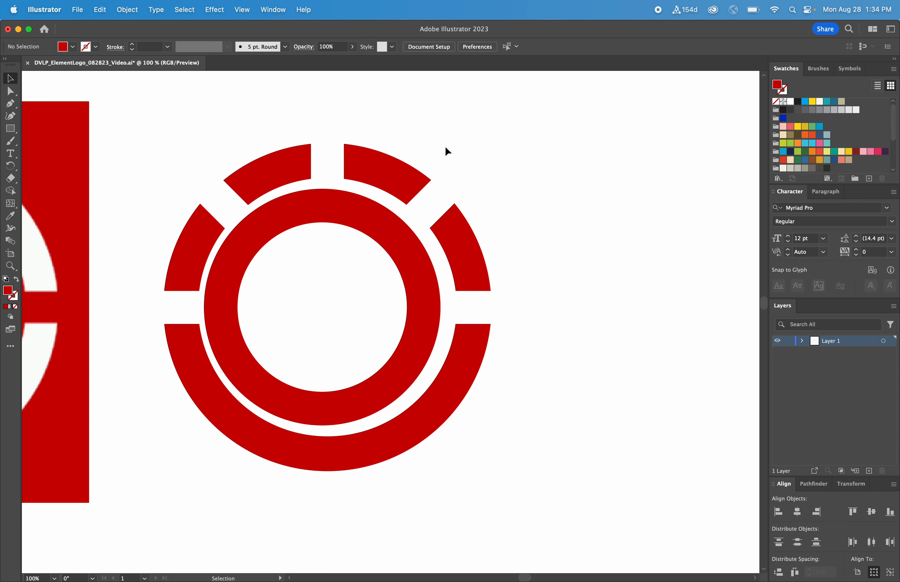
Select the five outer ring segments without the inner ring and group them
{"action": "left_click_drag", "start_coordinate": [241, 131], "coordinate": [405, 178]}
{"action": "left_click", "coordinate": [446, 237], "text": "shift"}
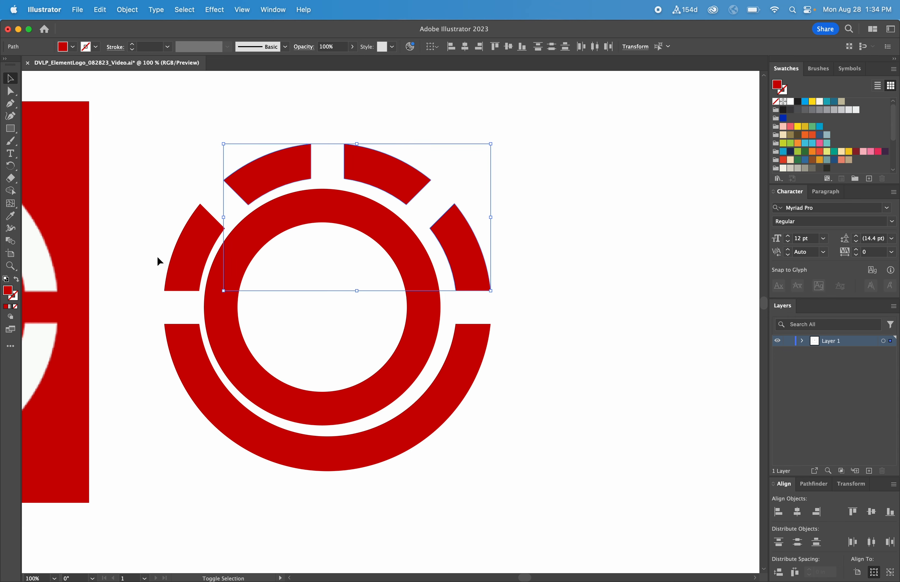
{"action": "left_click", "coordinate": [194, 286], "text": "shift"}
{"action": "left_click", "coordinate": [197, 372], "text": "shift"}
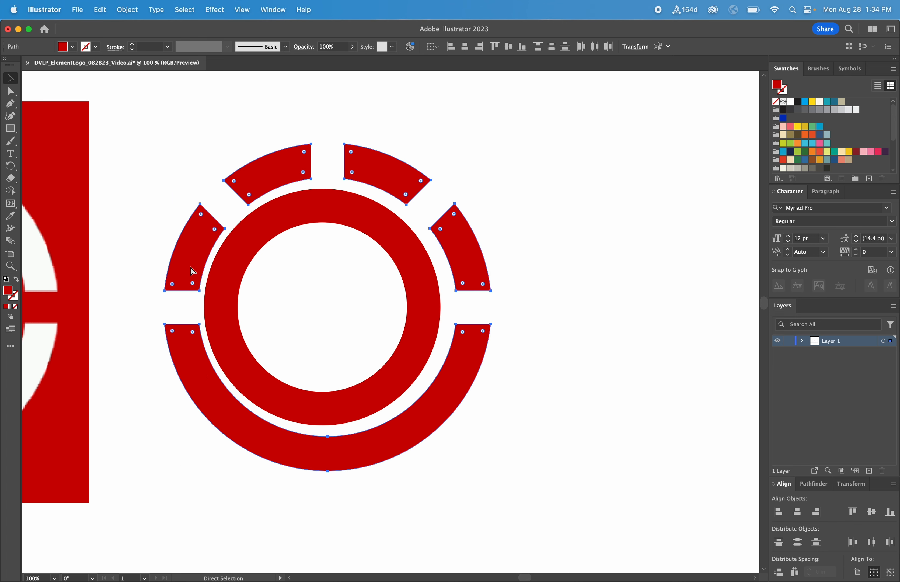
Align the inner ring and the grouped outer segments on their horizontal centers
{"action": "left_click_drag", "start_coordinate": [156, 140], "coordinate": [576, 356]}
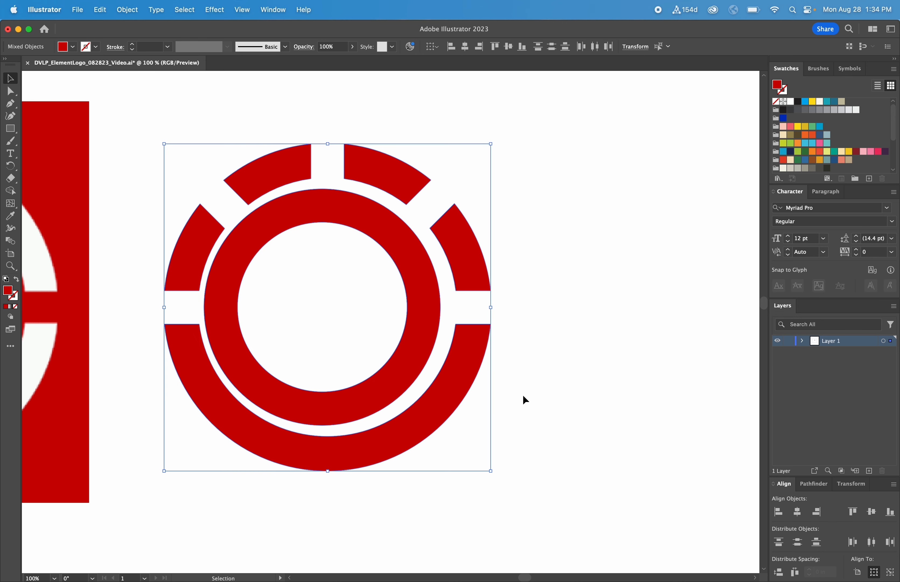
{"action": "left_click", "coordinate": [797, 511]}
{"action": "left_click", "coordinate": [603, 376]}
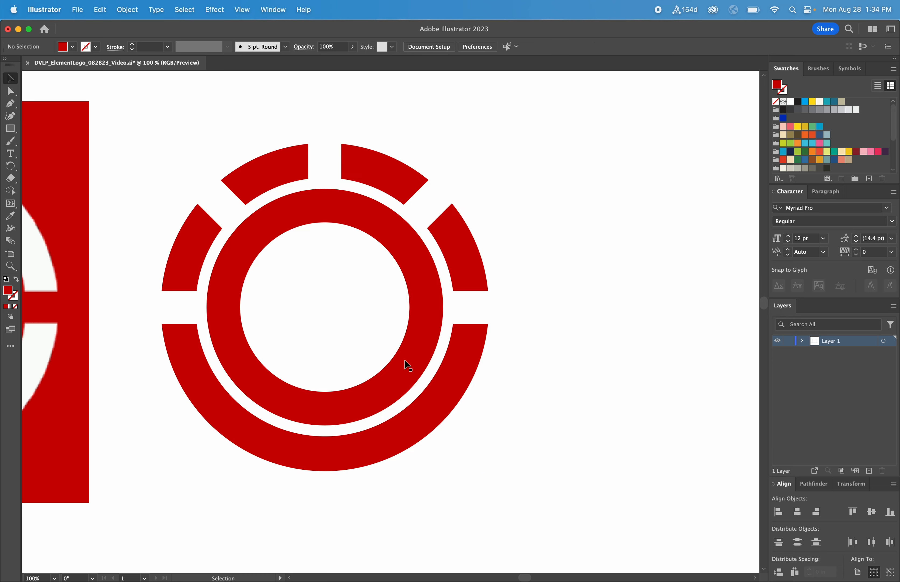
Select the tree shapes, remove the trunk corners above the top branches, and merge the rest into one shape with Shape Builder
{"action": "scroll", "coordinate": [559, 326], "scroll_direction": "right", "scroll_amount": 10}
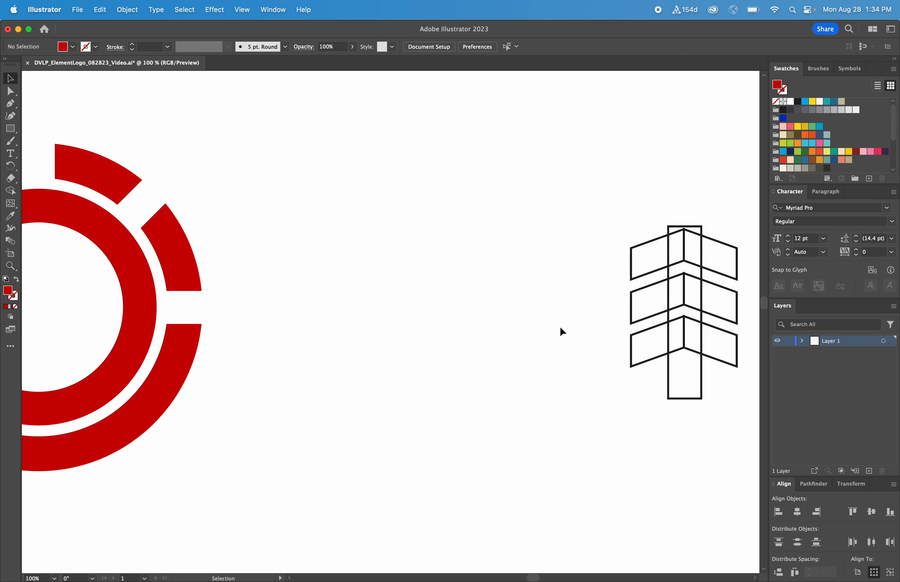
{"action": "left_click_drag", "start_coordinate": [639, 442], "coordinate": [468, 126]}
{"action": "left_click_drag", "start_coordinate": [609, 246], "coordinate": [699, 355]}
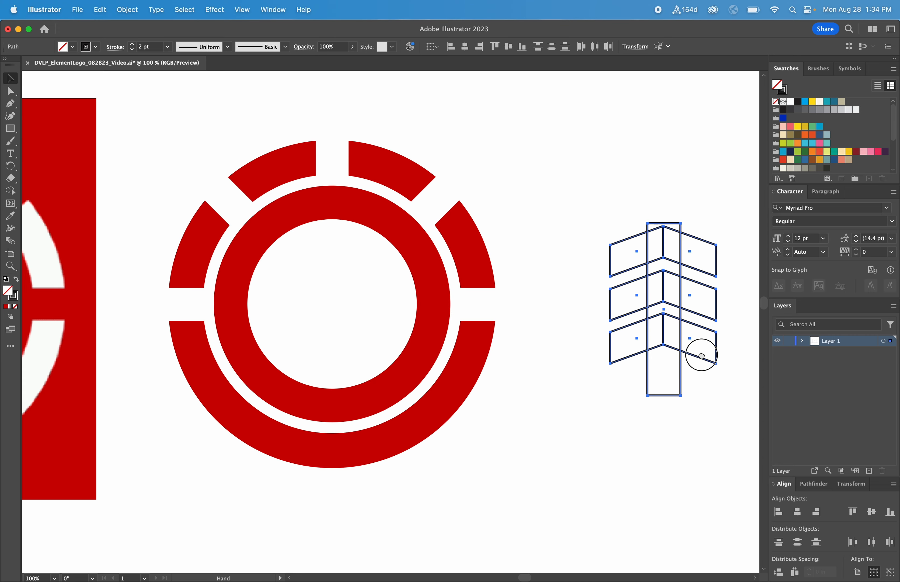
{"action": "scroll", "coordinate": [557, 337], "scroll_direction": "right", "scroll_amount": 5}
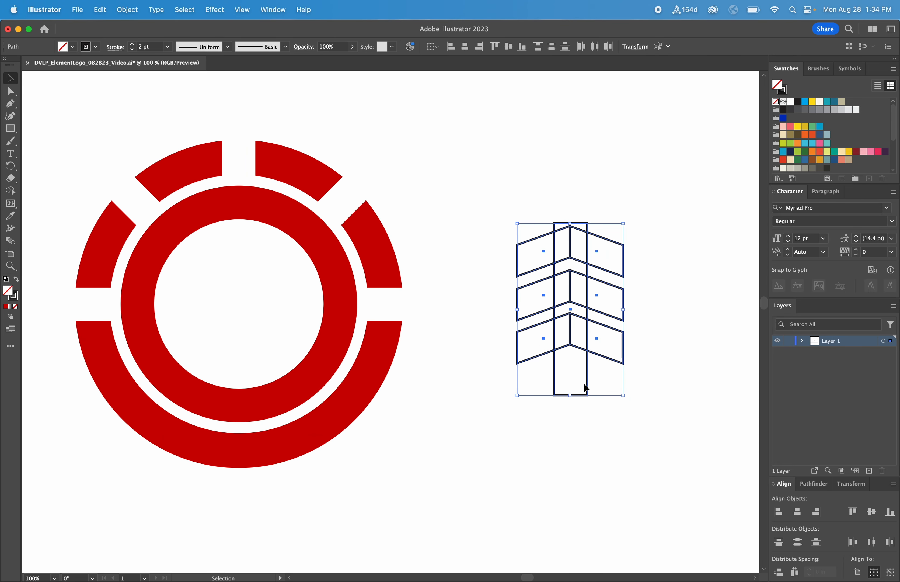
{"action": "left_click", "coordinate": [651, 252]}
{"action": "left_click_drag", "start_coordinate": [654, 195], "coordinate": [497, 430]}
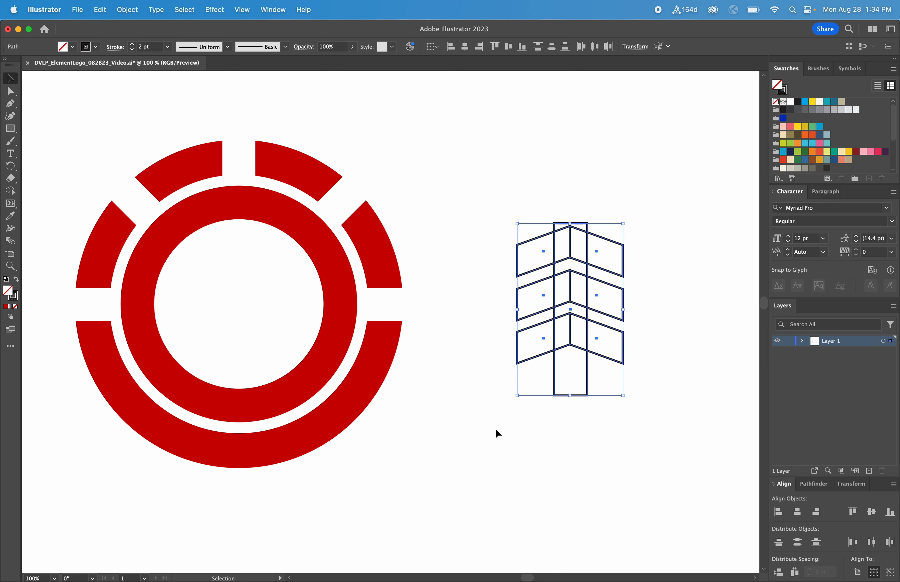
{"action": "left_click", "coordinate": [11, 192]}
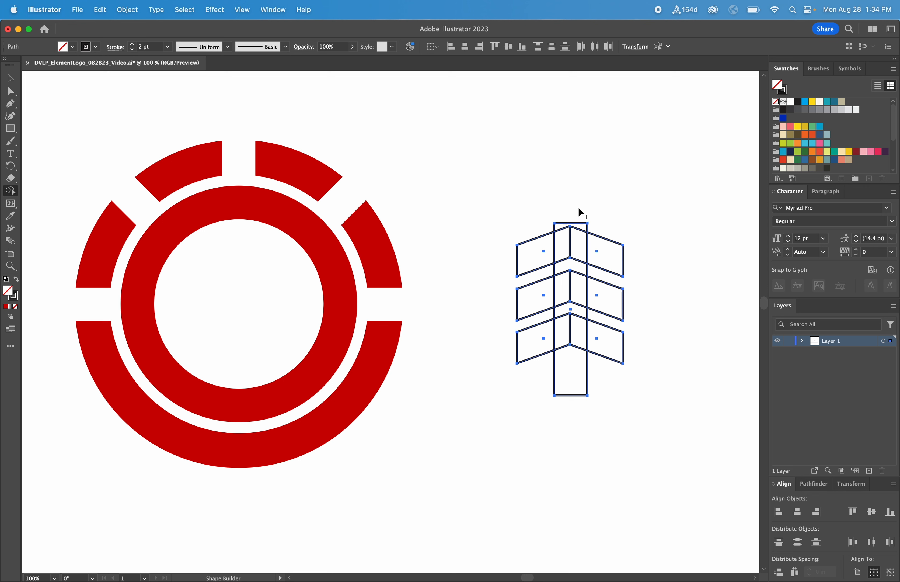
{"action": "left_click", "coordinate": [579, 224], "text": "alt"}
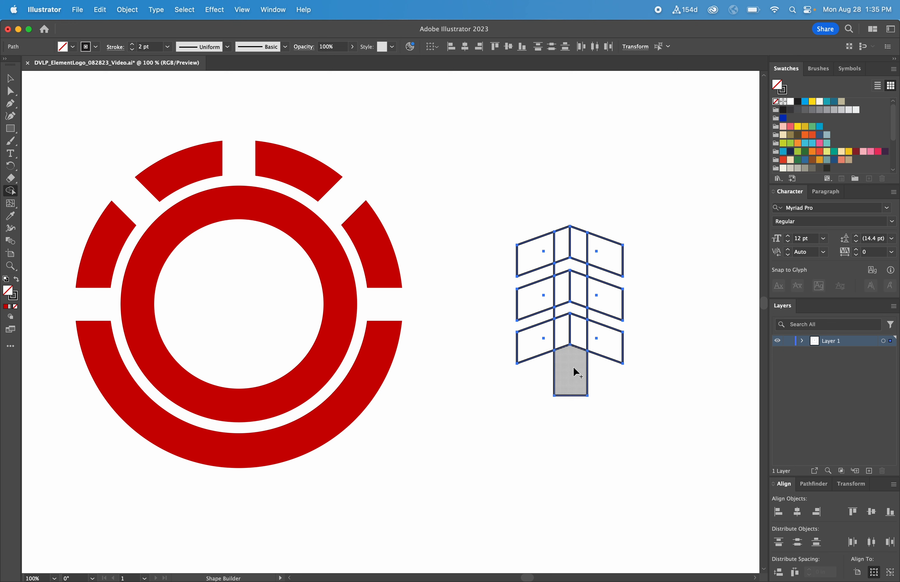
{"action": "mouse_move", "coordinate": [575, 373]}
{"action": "left_mouse_down"}
{"action": "mouse_move", "coordinate": [572, 362]}
{"action": "mouse_move", "coordinate": [594, 342]}
{"action": "mouse_move", "coordinate": [553, 342]}
{"action": "mouse_move", "coordinate": [572, 326]}
{"action": "mouse_move", "coordinate": [583, 289]}
{"action": "mouse_move", "coordinate": [558, 292]}
{"action": "mouse_move", "coordinate": [572, 255]}
{"action": "mouse_move", "coordinate": [601, 253]}
{"action": "mouse_move", "coordinate": [534, 256]}
{"action": "mouse_move", "coordinate": [574, 279]}
{"action": "left_mouse_up"}
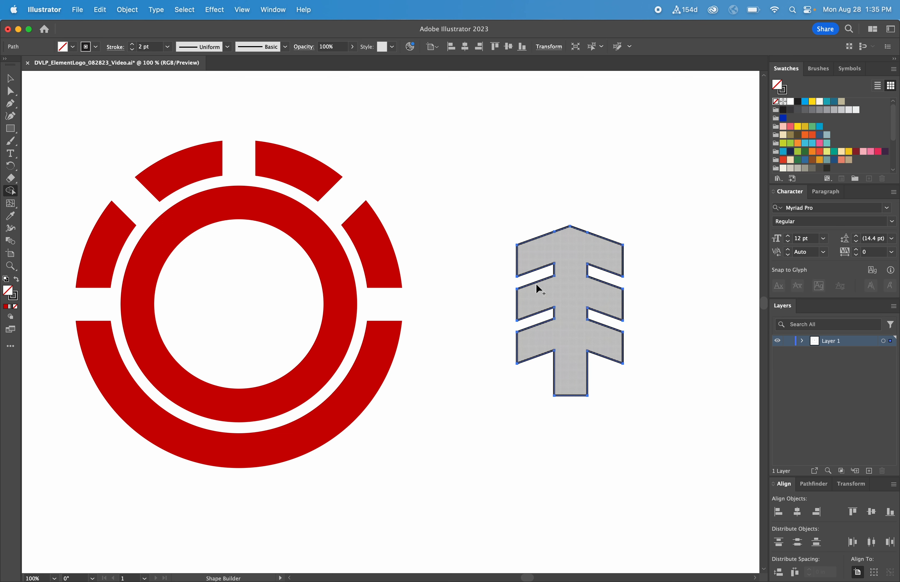
Fill the merged tree with the red sampled from an outer ring segment
{"action": "key", "text": "i"}
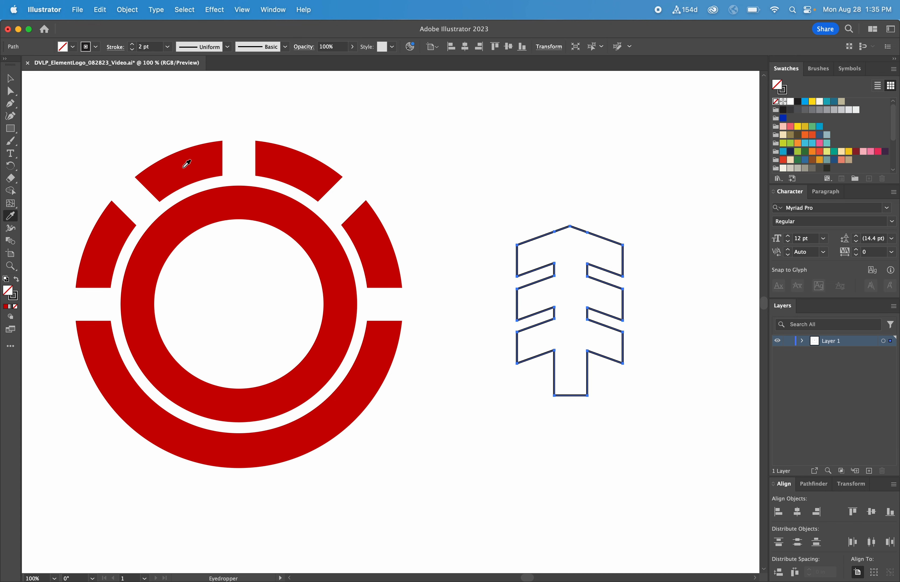
{"action": "left_click", "coordinate": [172, 182]}
{"action": "key", "text": "v"}
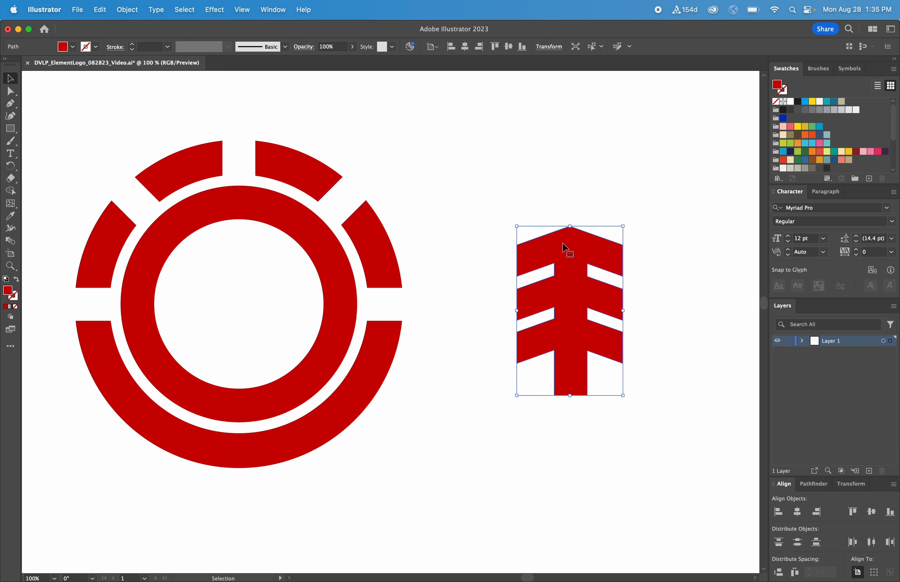
Center the tree horizontally inside the inner ring using that ring as the key object, and compare the result with the reference
{"action": "left_click", "coordinate": [315, 239], "text": "shift"}
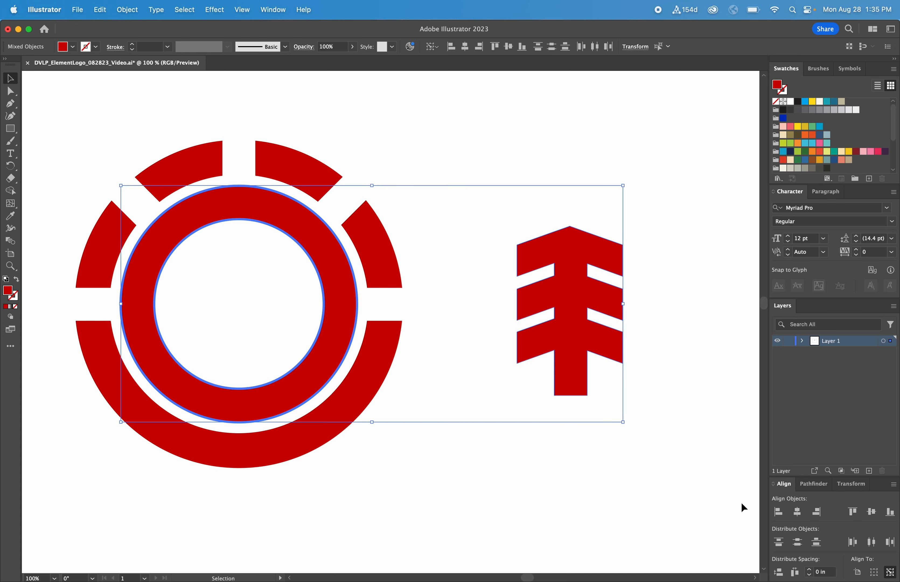
{"action": "left_click", "coordinate": [797, 512]}
{"action": "left_click", "coordinate": [593, 441]}
{"action": "scroll", "coordinate": [593, 440], "scroll_direction": "left", "scroll_amount": 10}
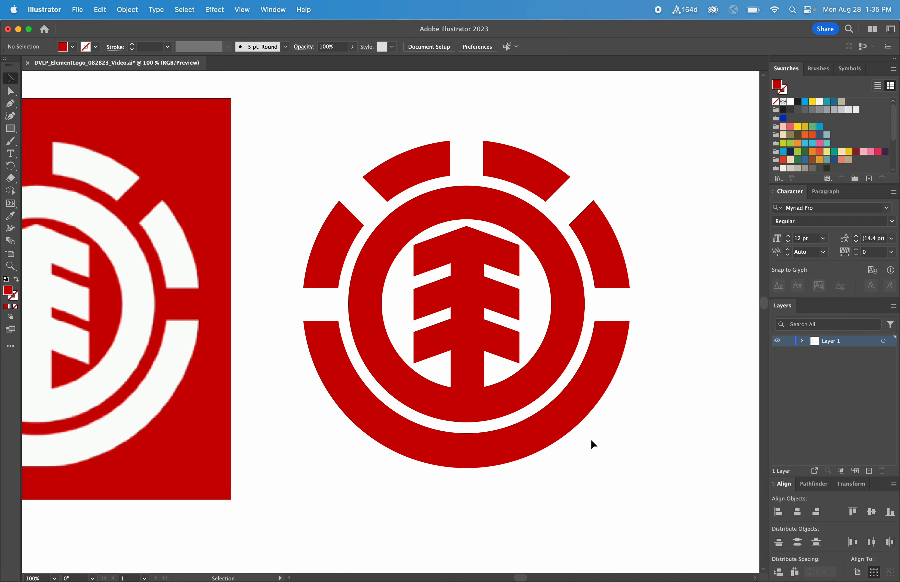
{"action": "key", "text": "super+minus"}
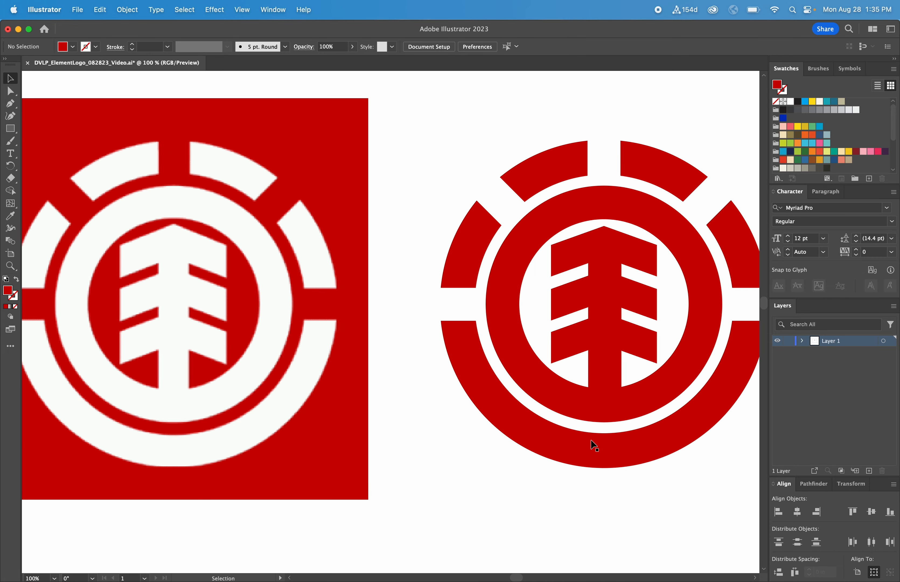